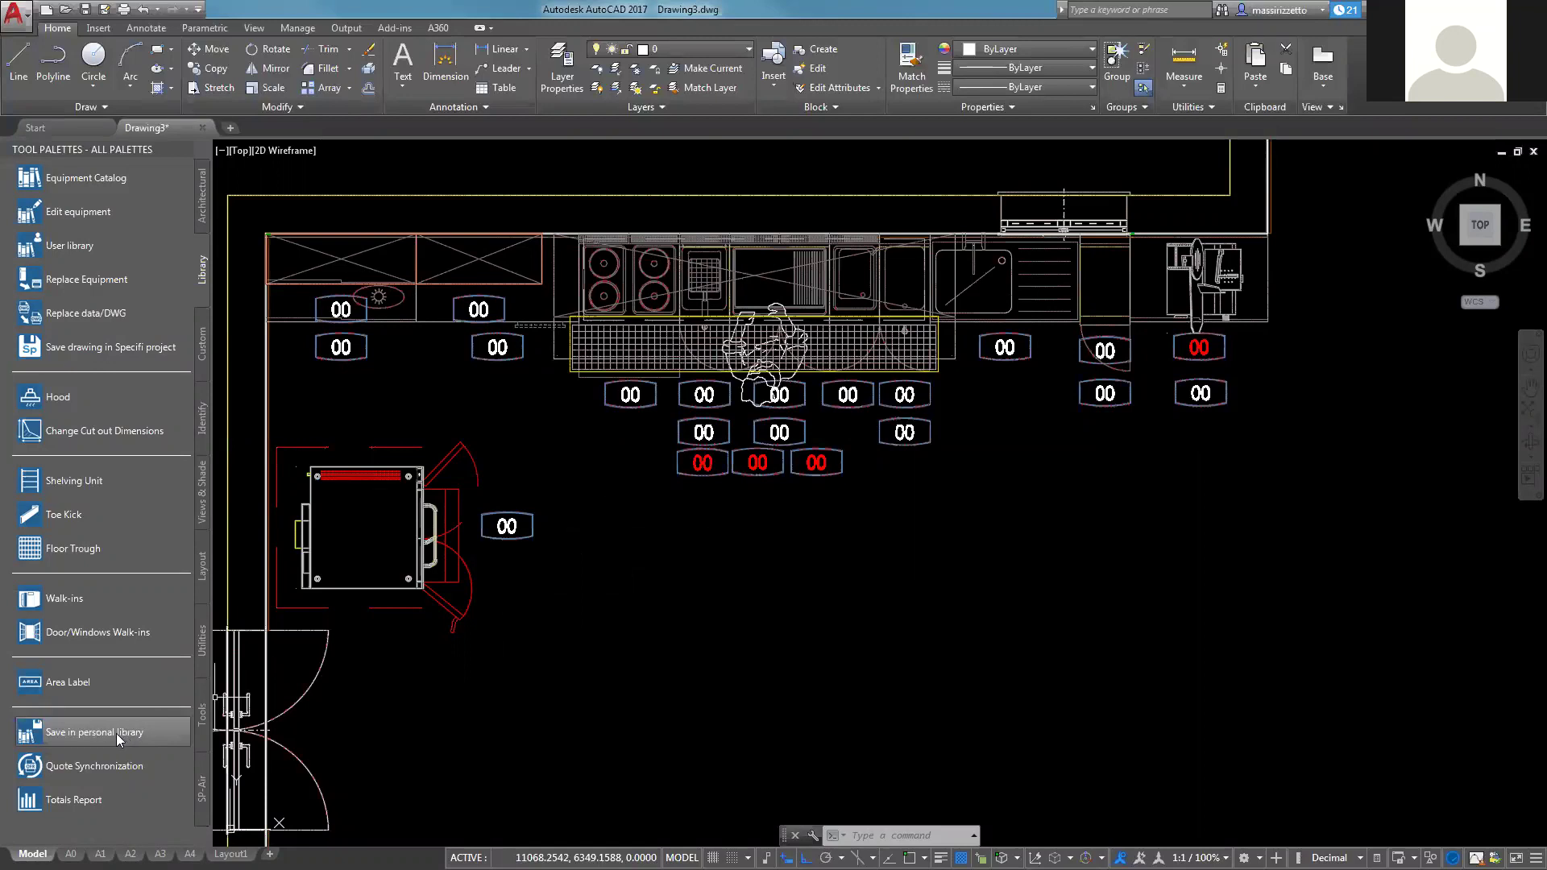
Start saving the double deck oven near the double door in the personal library and open a new user supplier record for it
{"action": "left_click", "coordinate": [116, 733]}
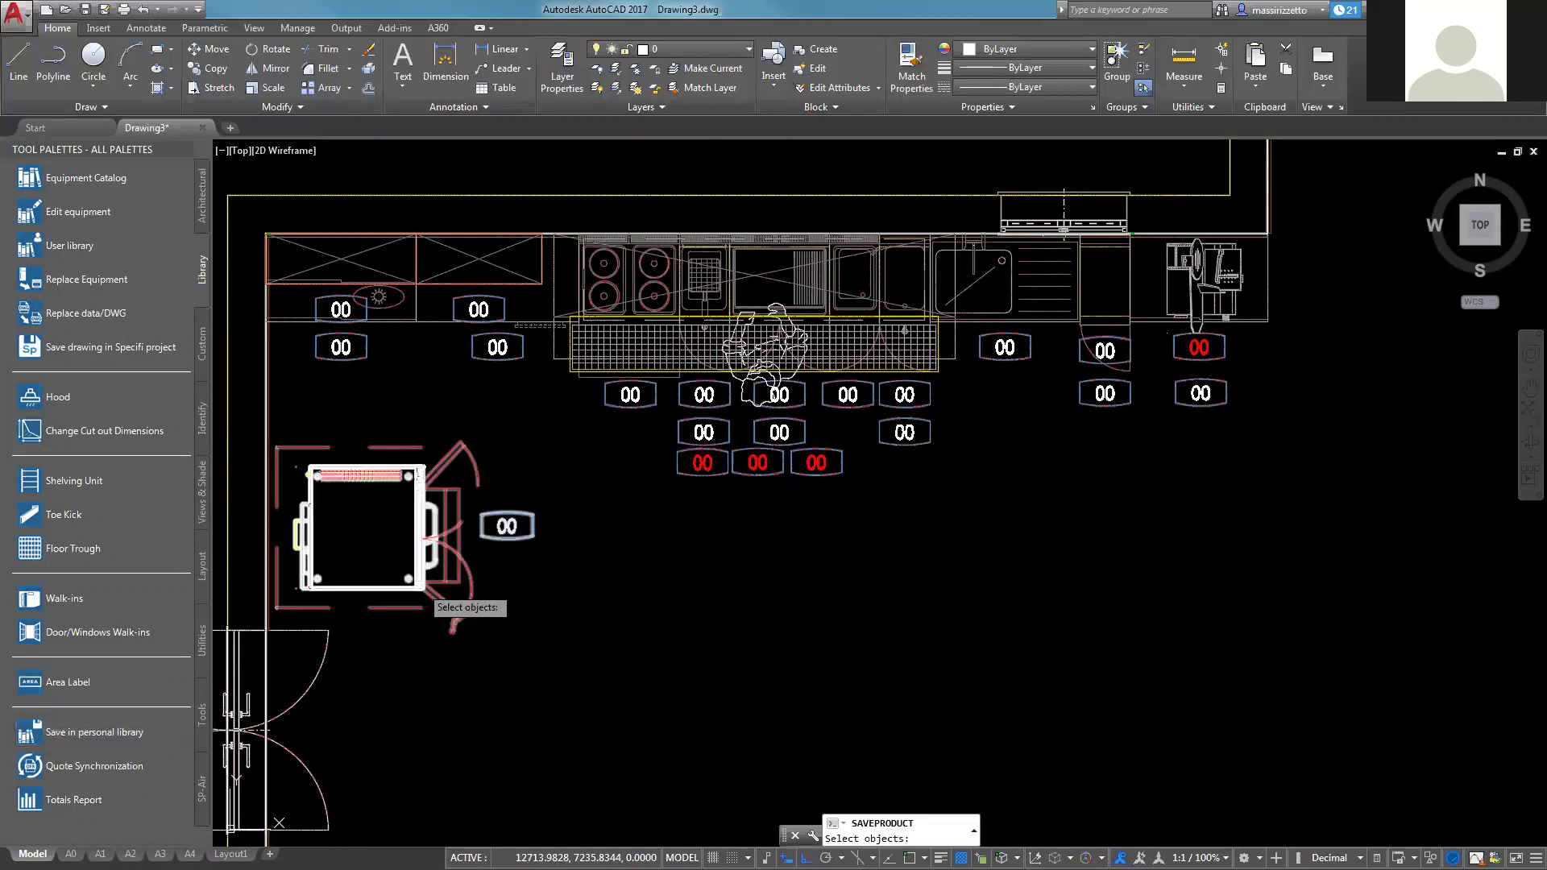
{"action": "left_click", "coordinate": [421, 588]}
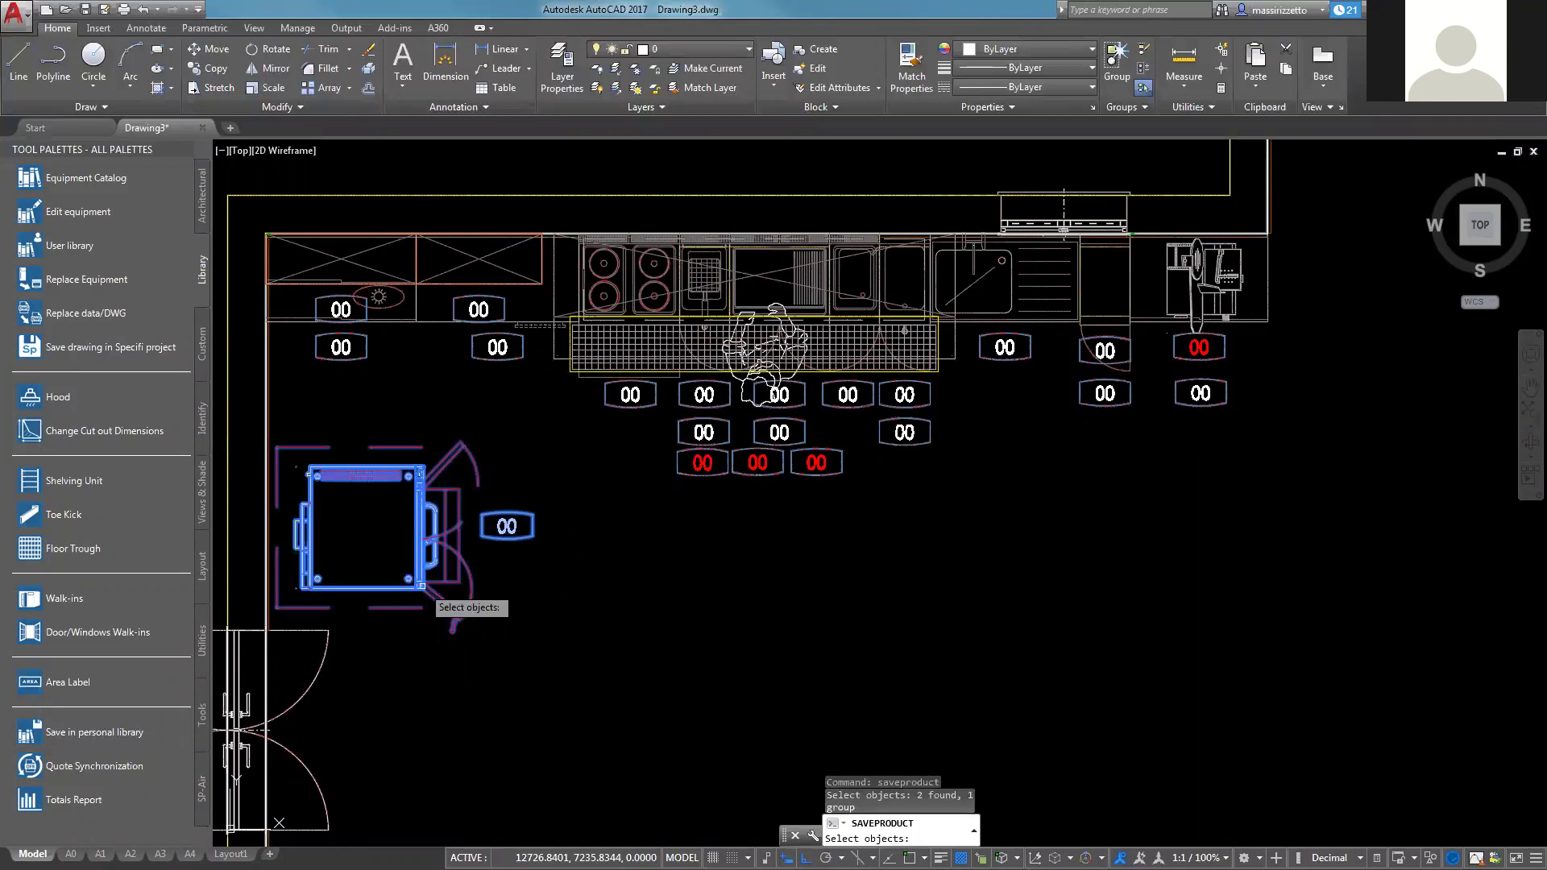
{"action": "key", "text": "Return"}
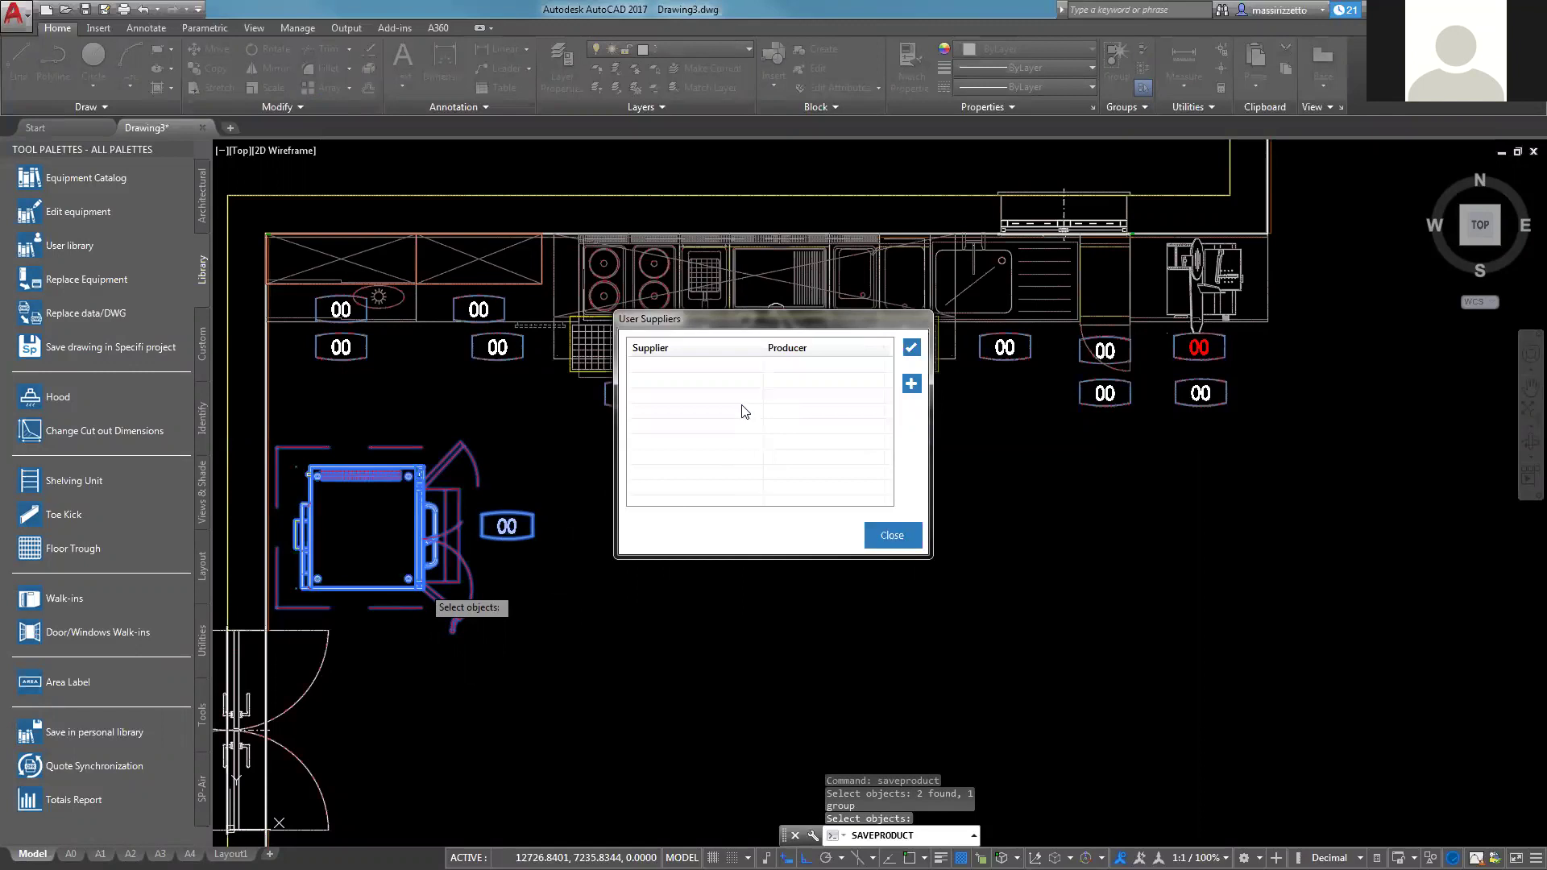
{"action": "left_click", "coordinate": [911, 385]}
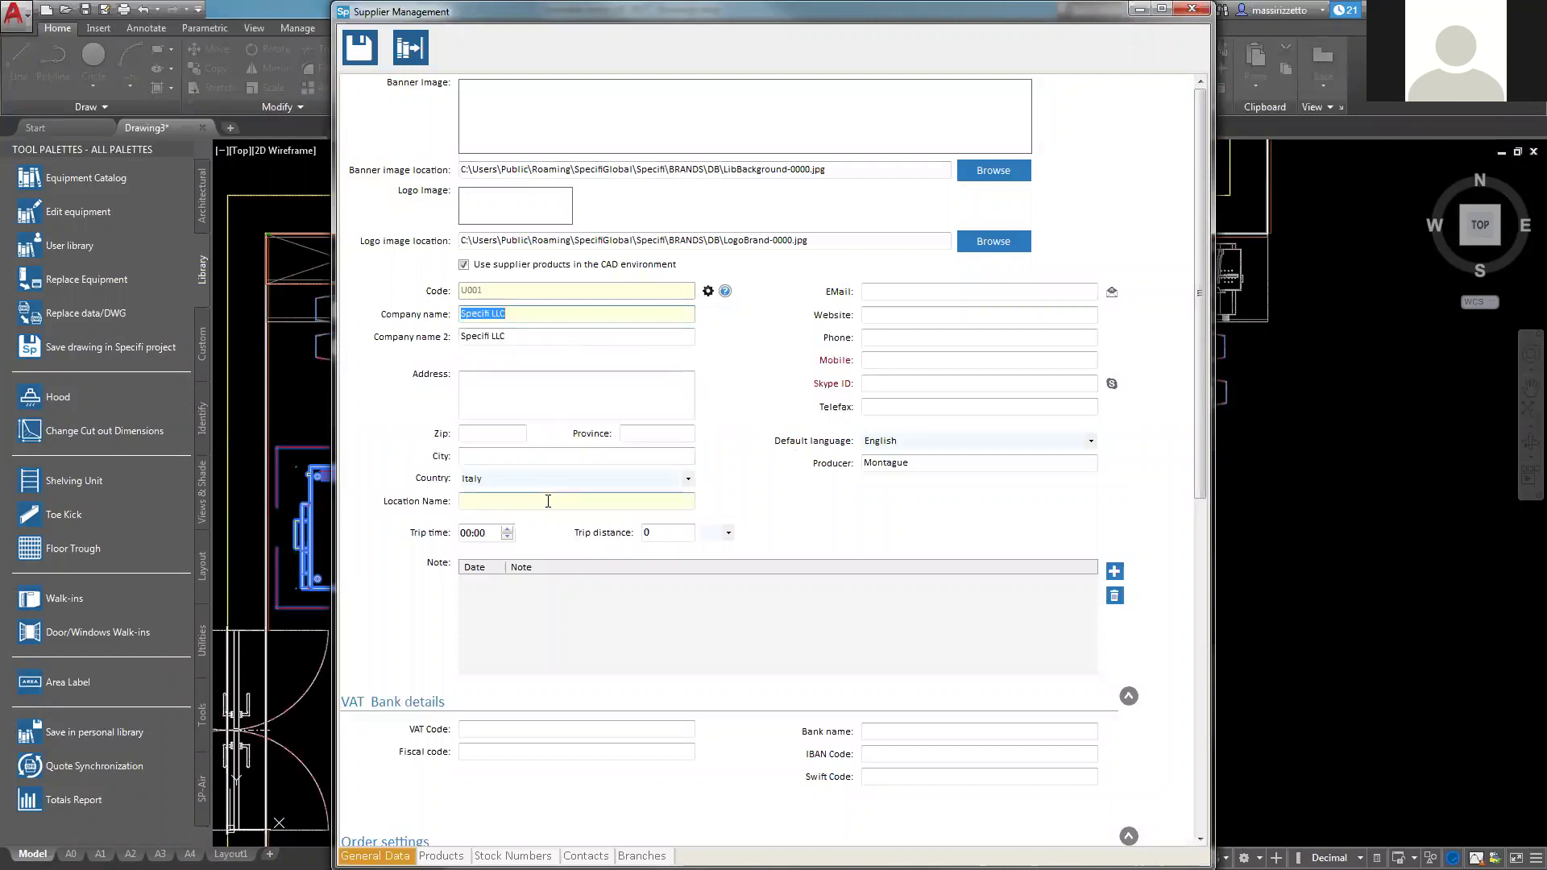
Fill in the new supplier's postal address, splitting street, postcode with town, and province onto separate lines
{"action": "left_click", "coordinate": [530, 382]}
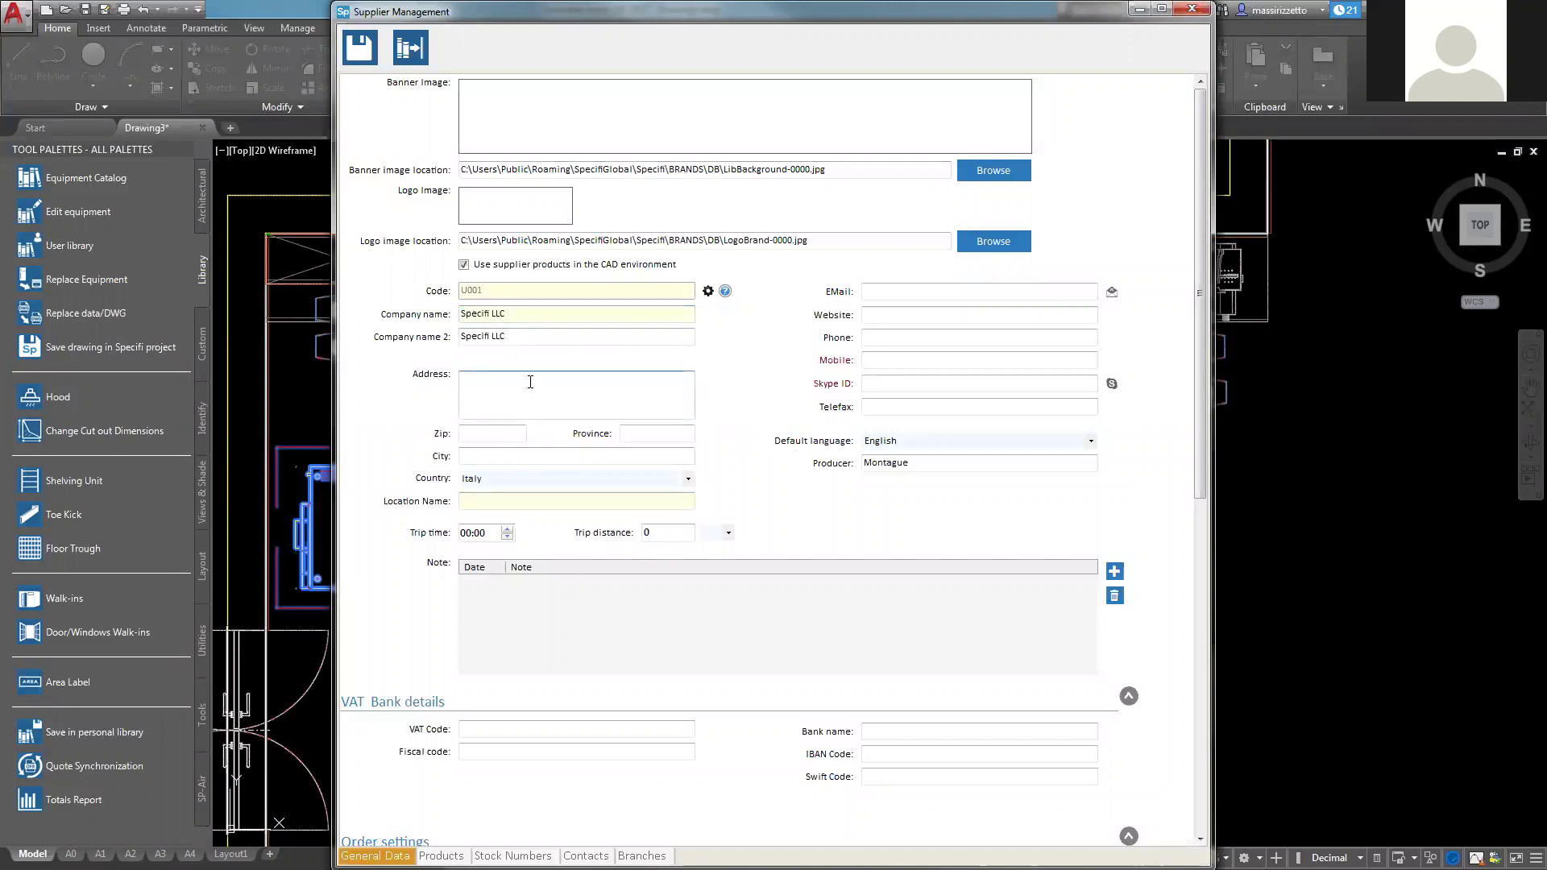
{"action": "type", "text": "Via"}
{"action": "type", "text": " Roma"}
{"action": "type", "text": " 10/5 "}
{"action": "type", "text": "30020"}
{"action": "type", "text": " Quarto"}
{"action": "type", "text": " d'Alt"}
{"action": "type", "text": "ino"}
{"action": "key", "text": "Return"}
{"action": "type", "text": "VENICE"}
{"action": "left_click", "coordinate": [566, 390]}
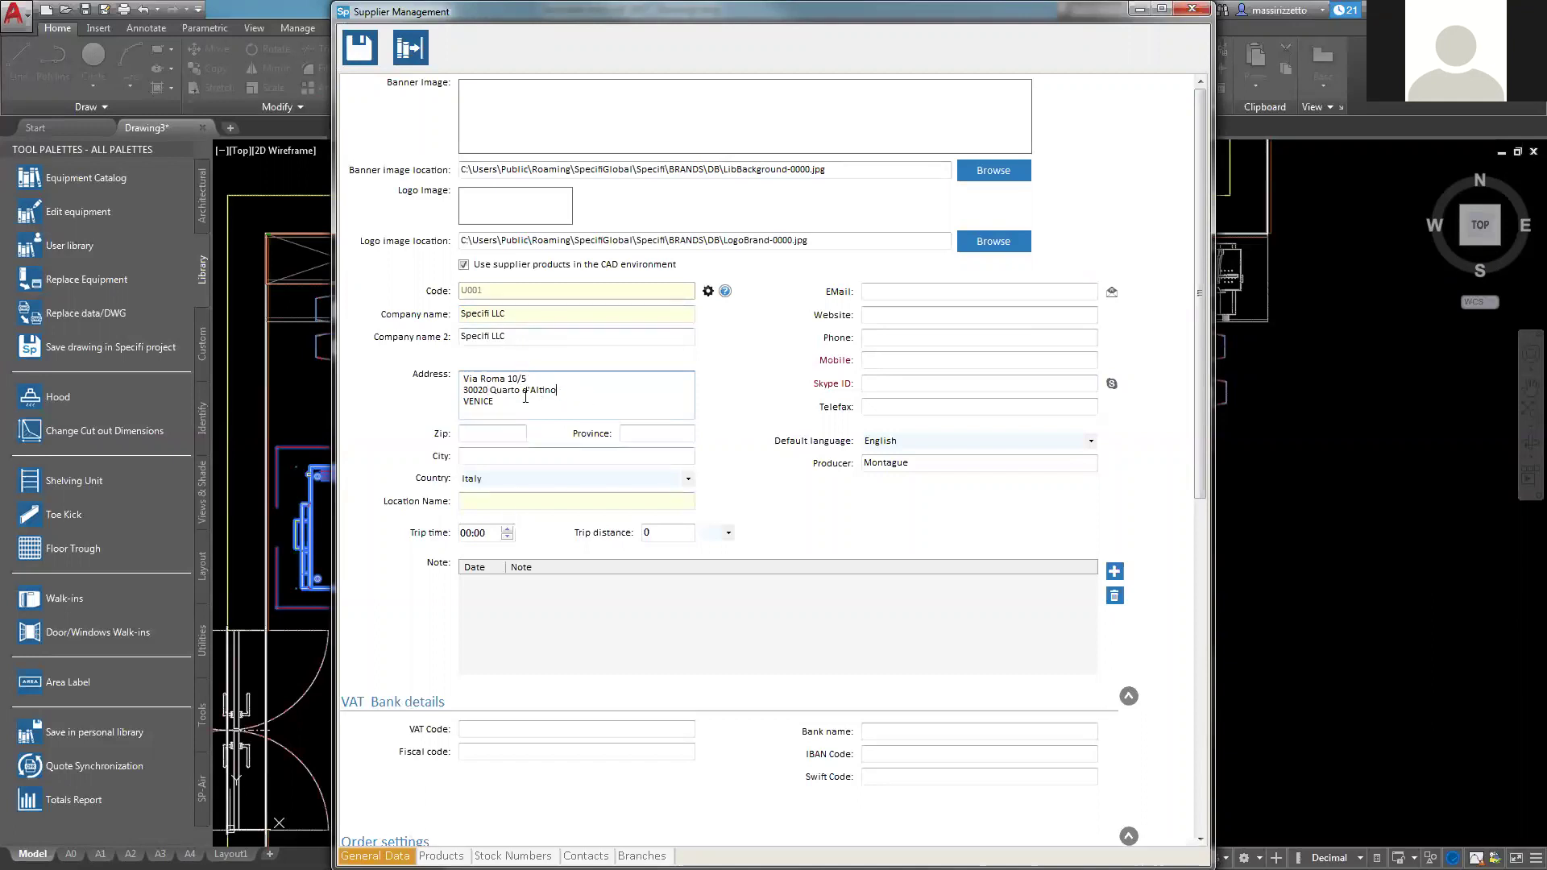
Copy the last line of the supplier's address into the Location Name
{"action": "double_click", "coordinate": [479, 401]}
{"action": "key", "text": "ctrl+c"}
{"action": "left_click", "coordinate": [531, 500]}
{"action": "key", "text": "ctrl+v"}
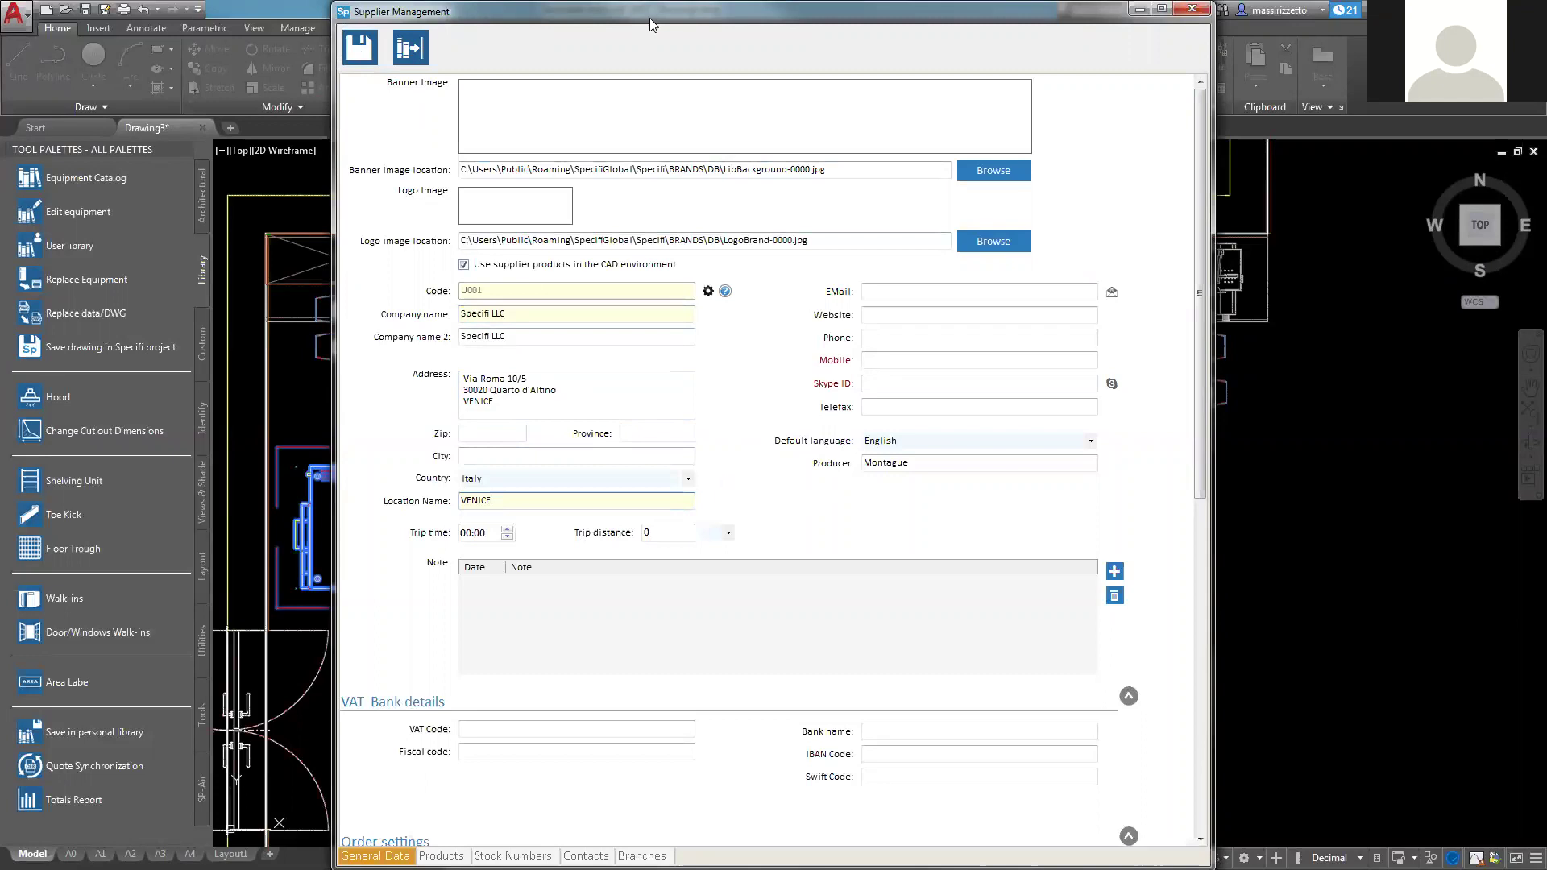
Save the new supplier and accept R2-85A as the code of the product
{"action": "left_click_drag", "start_coordinate": [652, 24], "coordinate": [867, 24]}
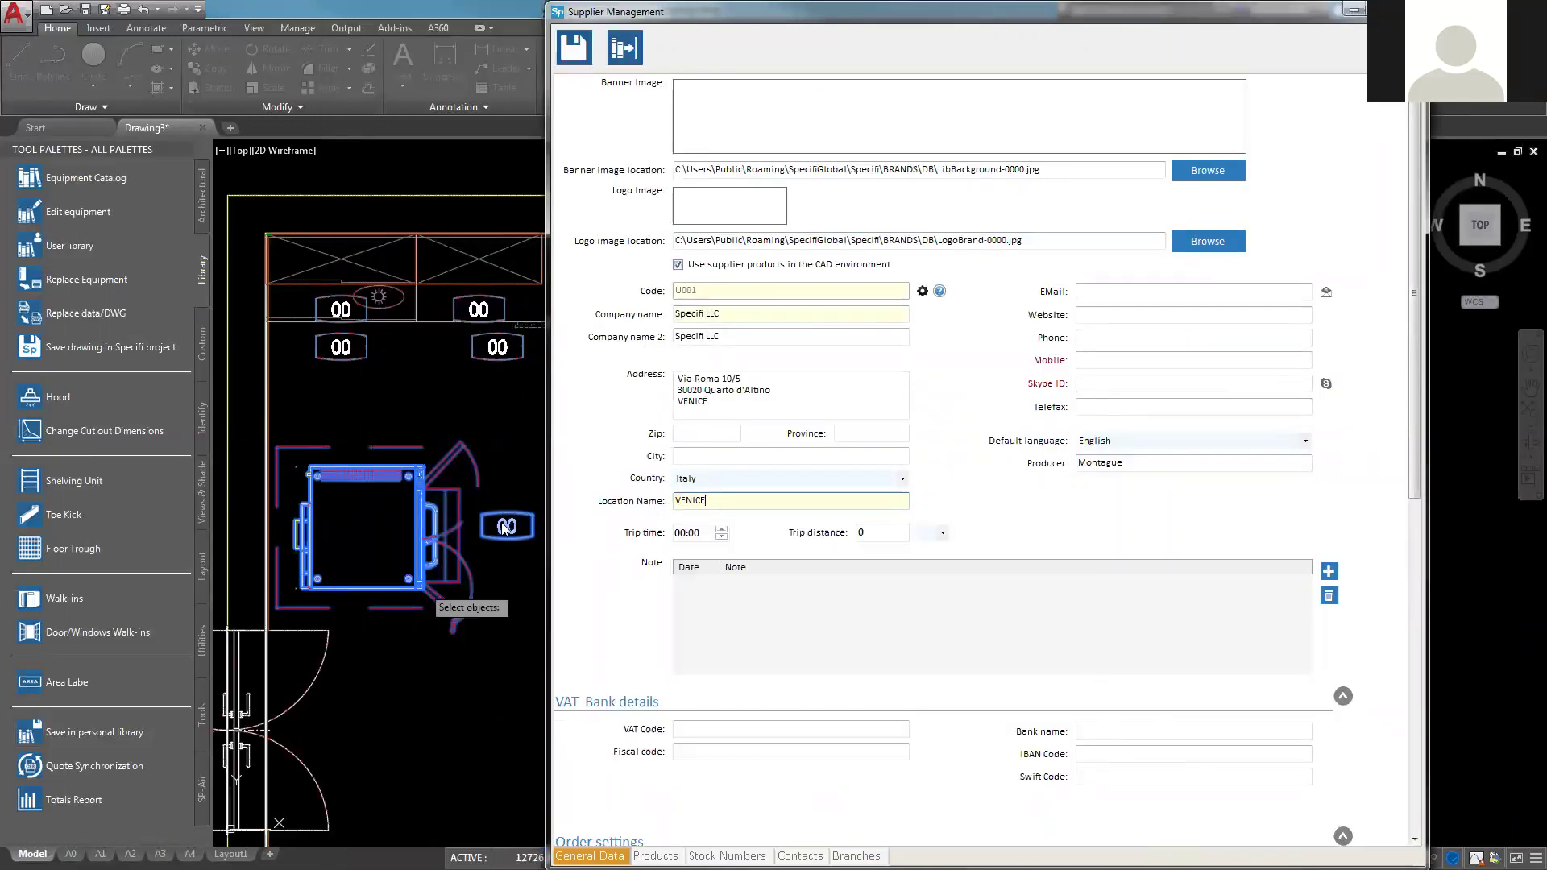
{"action": "left_click", "coordinate": [205, 352]}
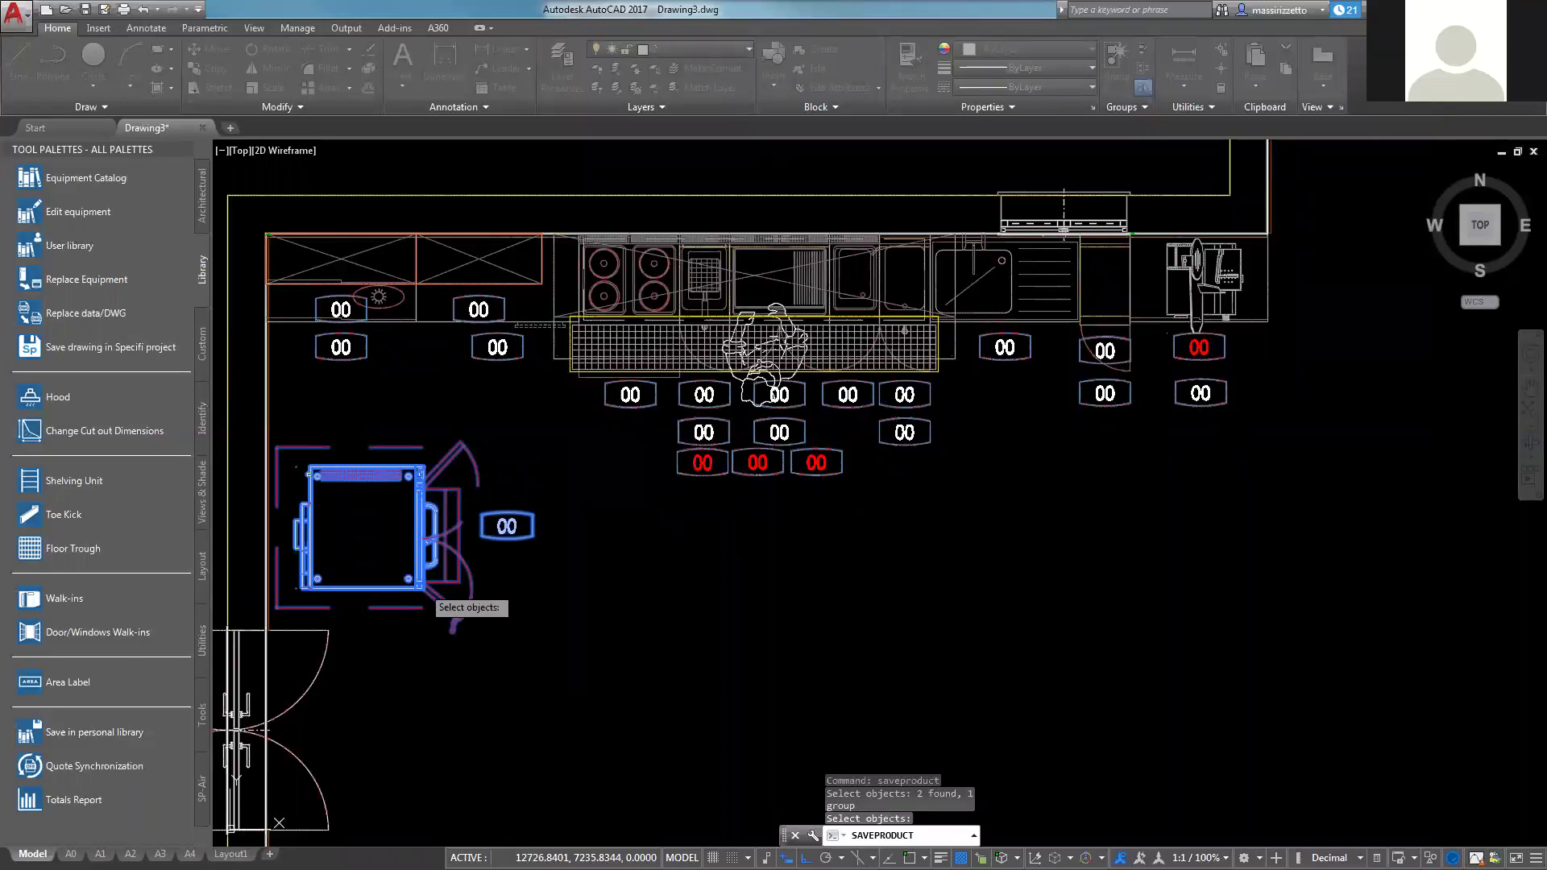
{"action": "key", "text": "alt+Tab"}
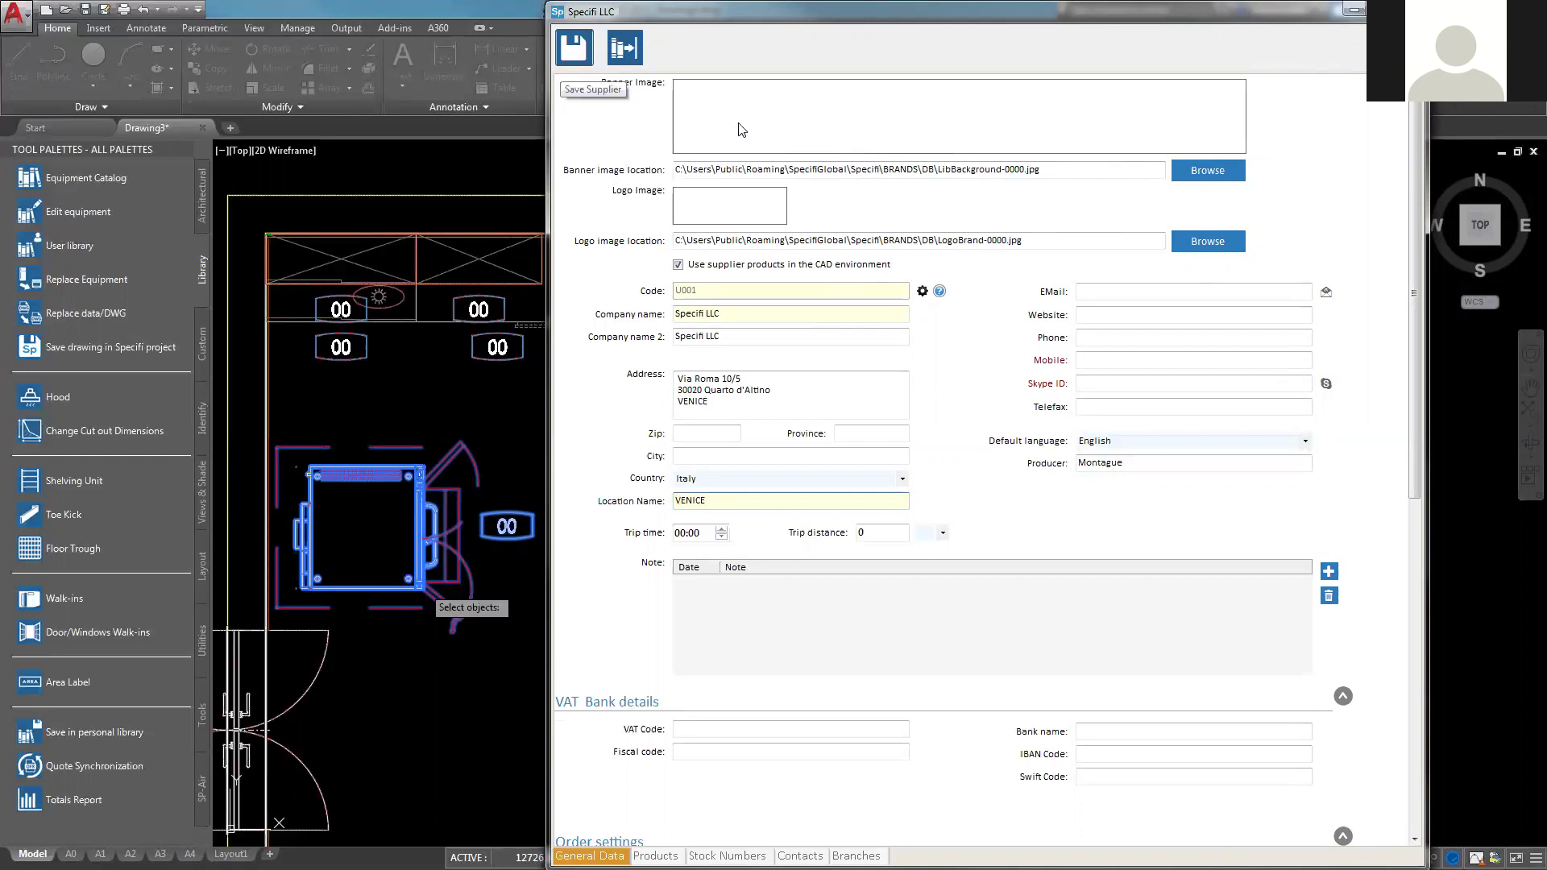
{"action": "left_click", "coordinate": [583, 56]}
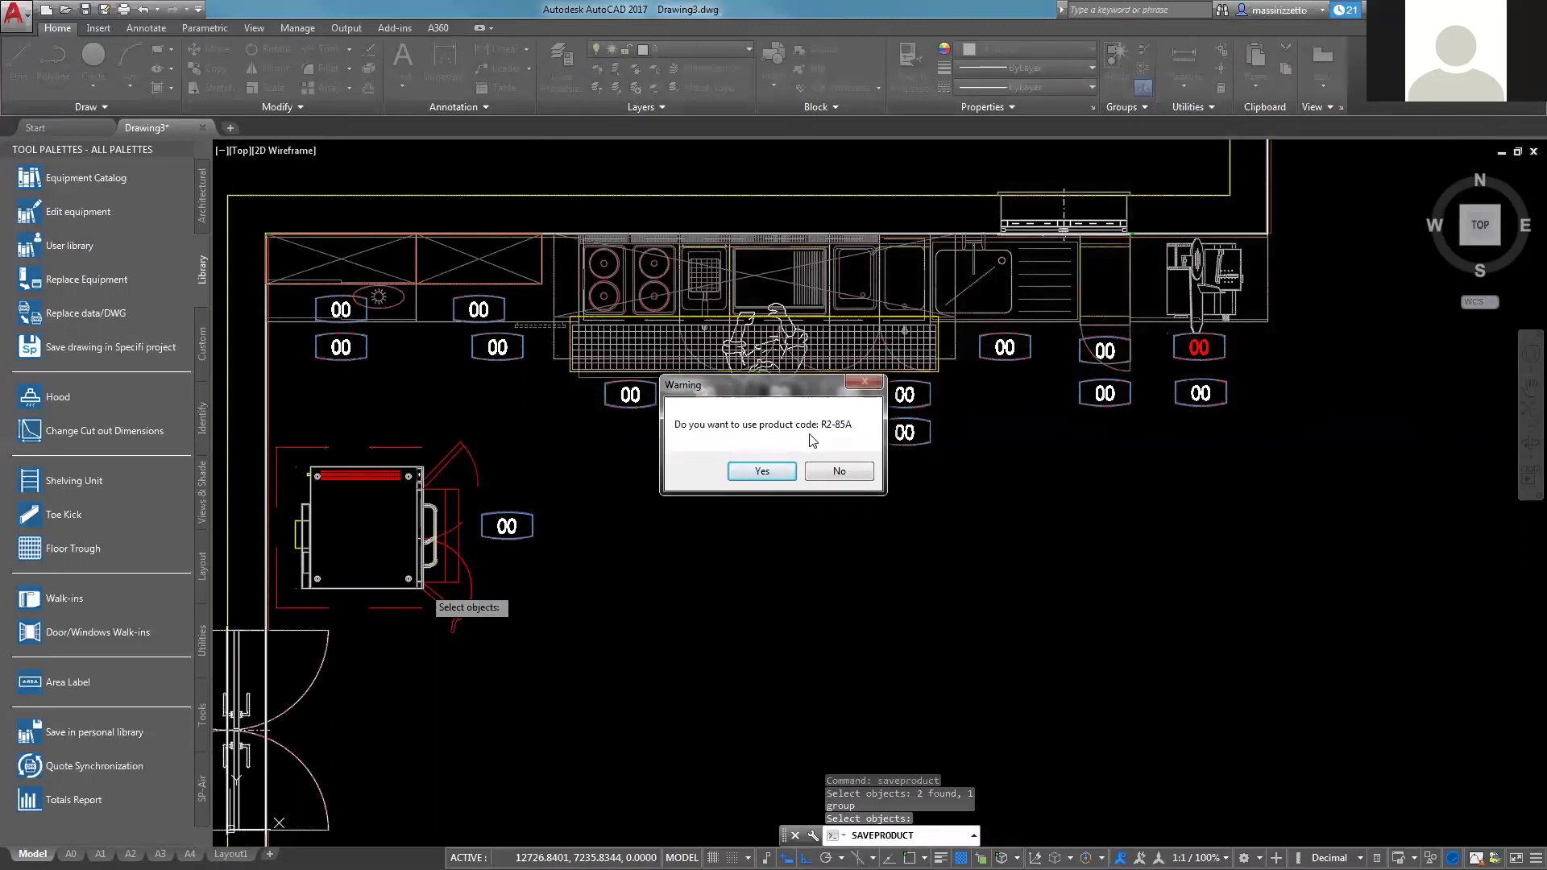
{"action": "left_click", "coordinate": [765, 473]}
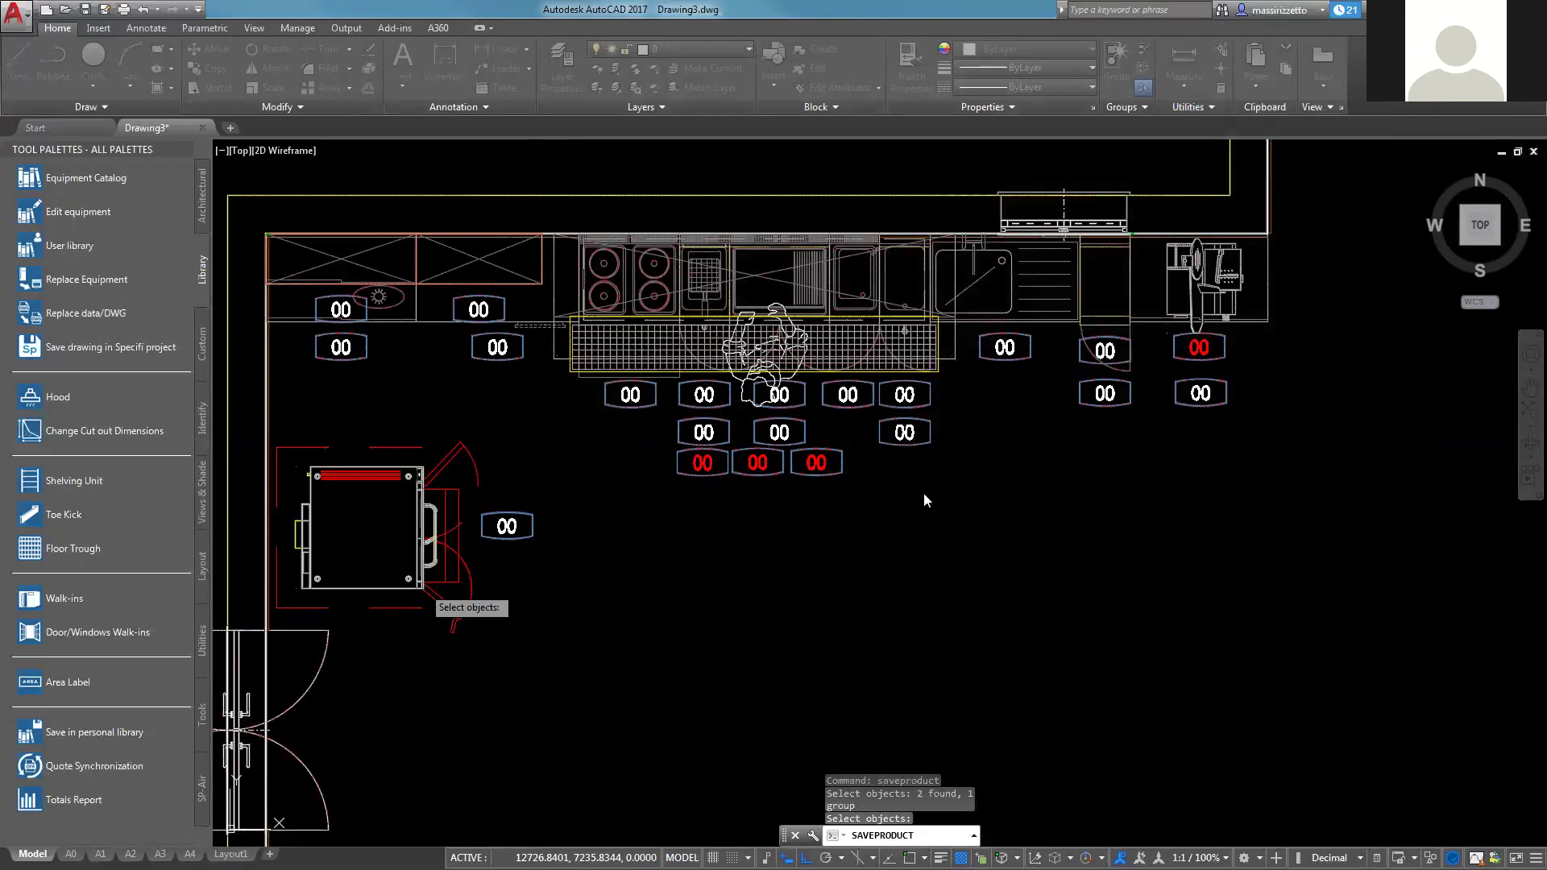
{"action": "key", "text": "Return"}
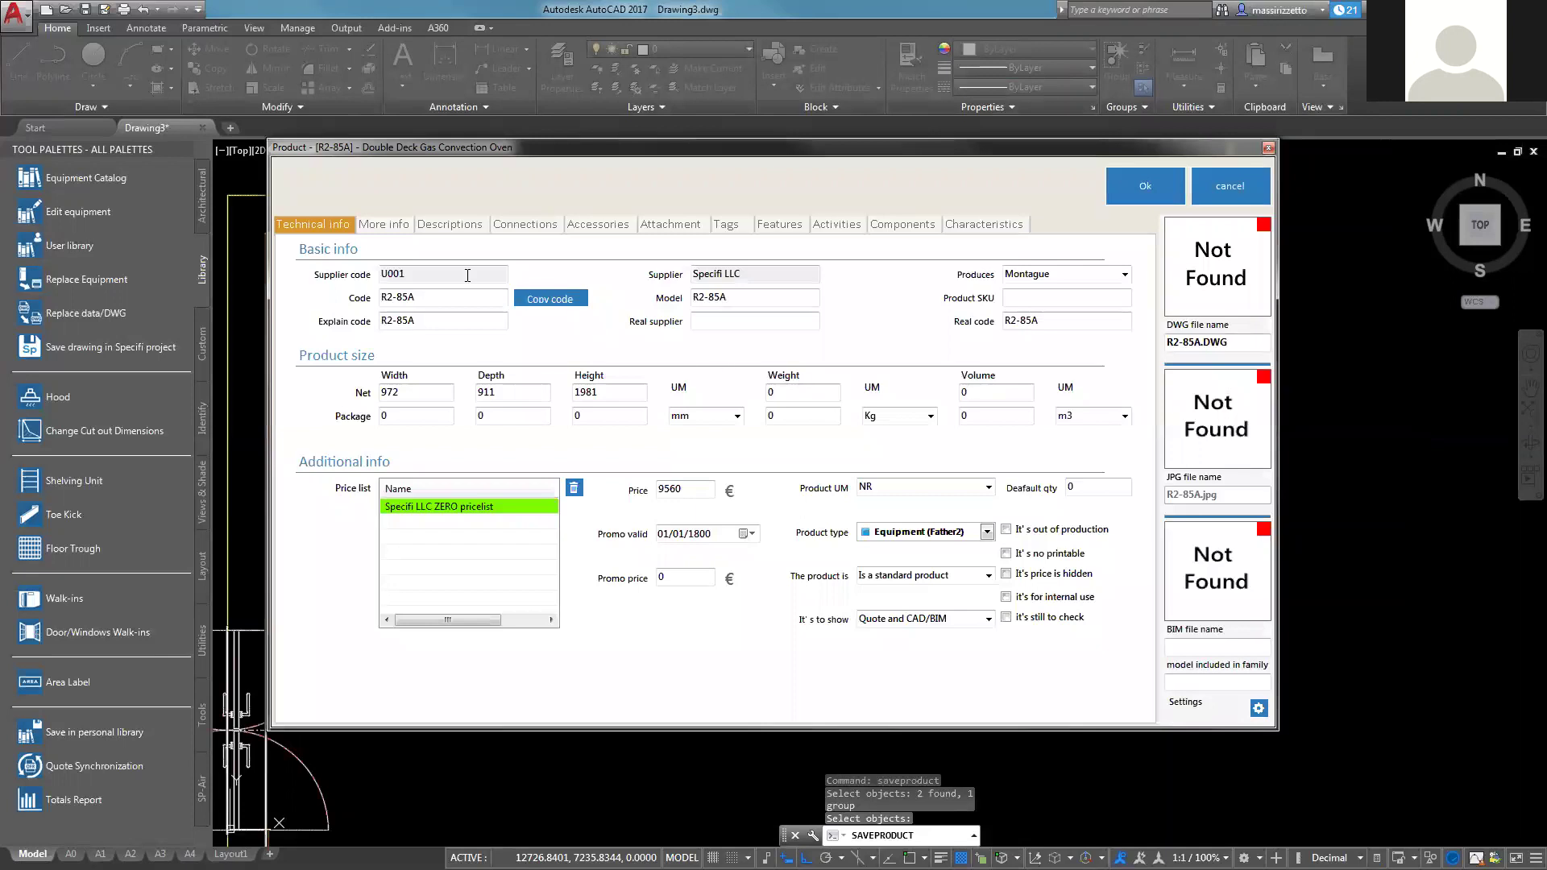
Turn off the Hook up the drawing name option in the product's advanced settings
{"action": "left_click_drag", "start_coordinate": [407, 274], "coordinate": [383, 275]}
{"action": "left_click", "coordinate": [1259, 709]}
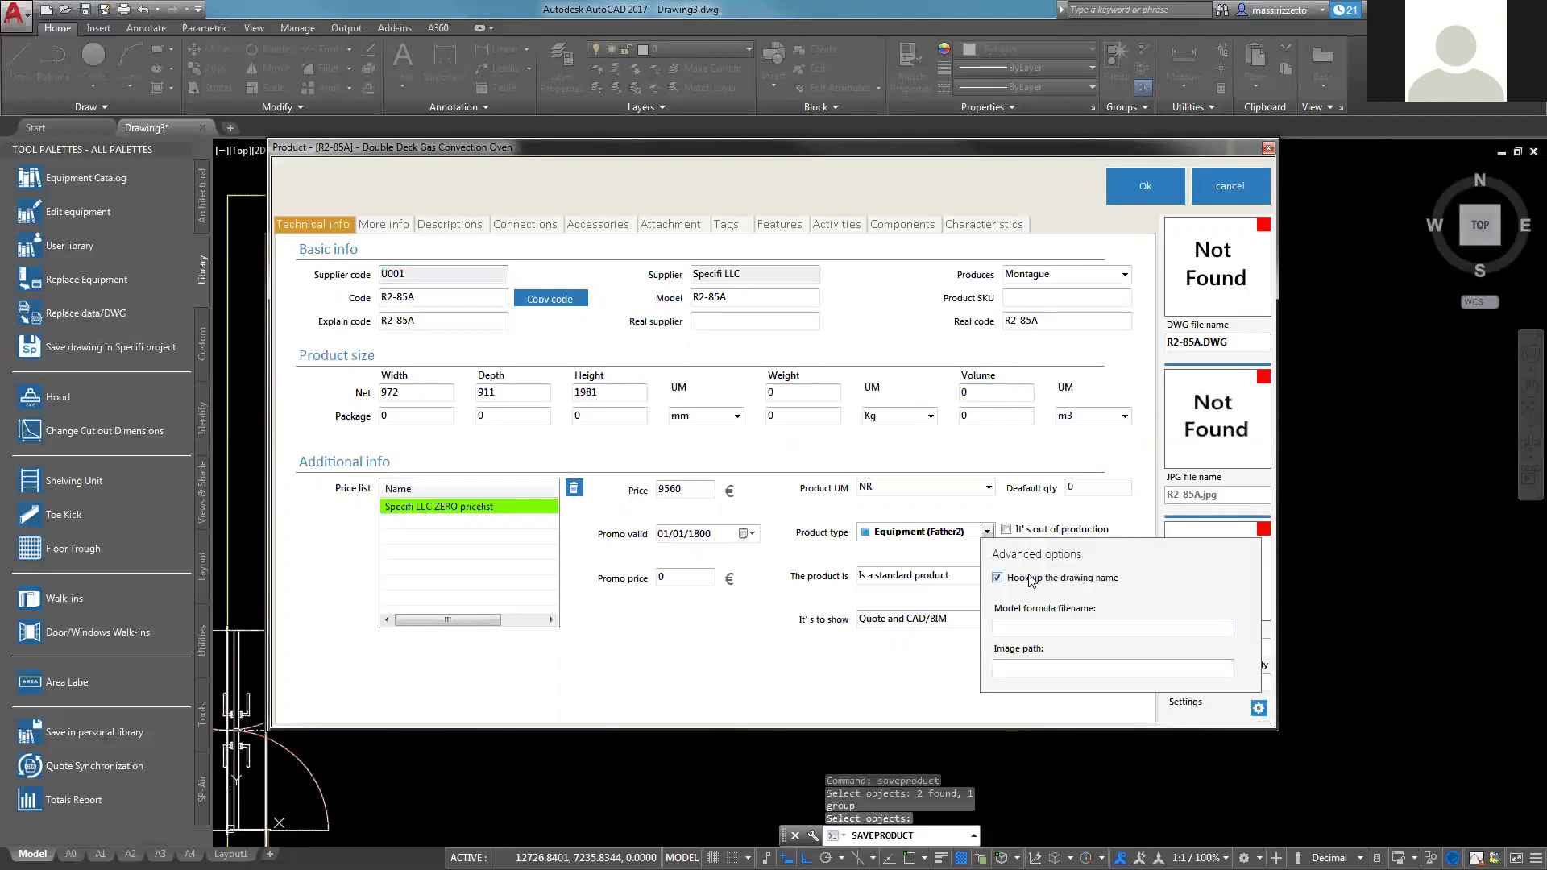
{"action": "left_click", "coordinate": [1038, 586]}
{"action": "left_click", "coordinate": [1259, 708]}
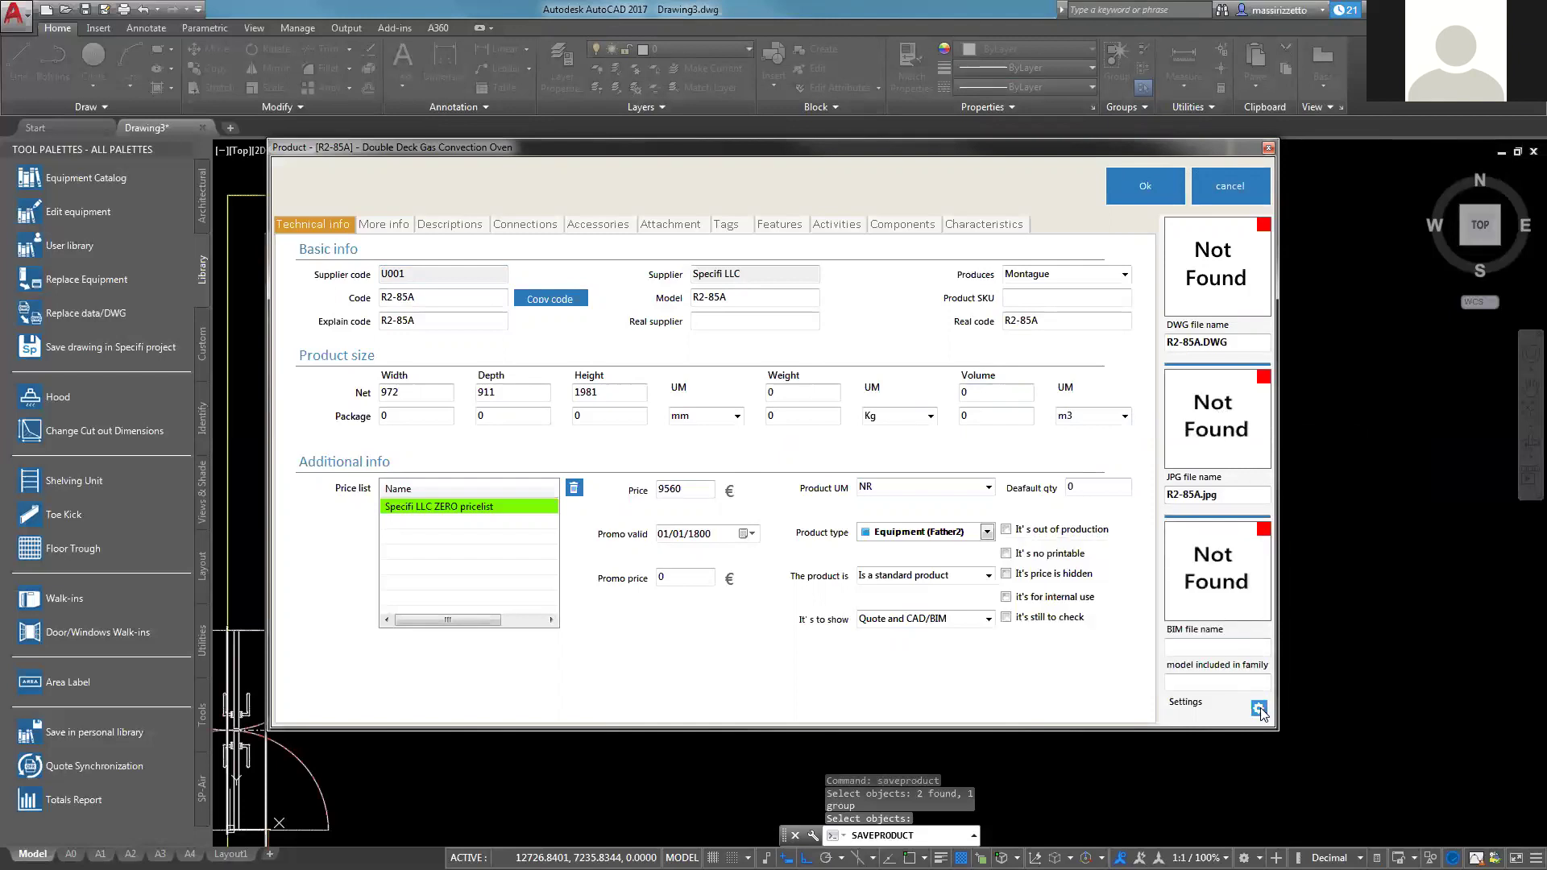
Assign R2-85A.jpg from the desktop folder Vectaire Apollo as the product image and choose Equipment (Father2) as product type
{"action": "double_click", "coordinate": [1212, 427]}
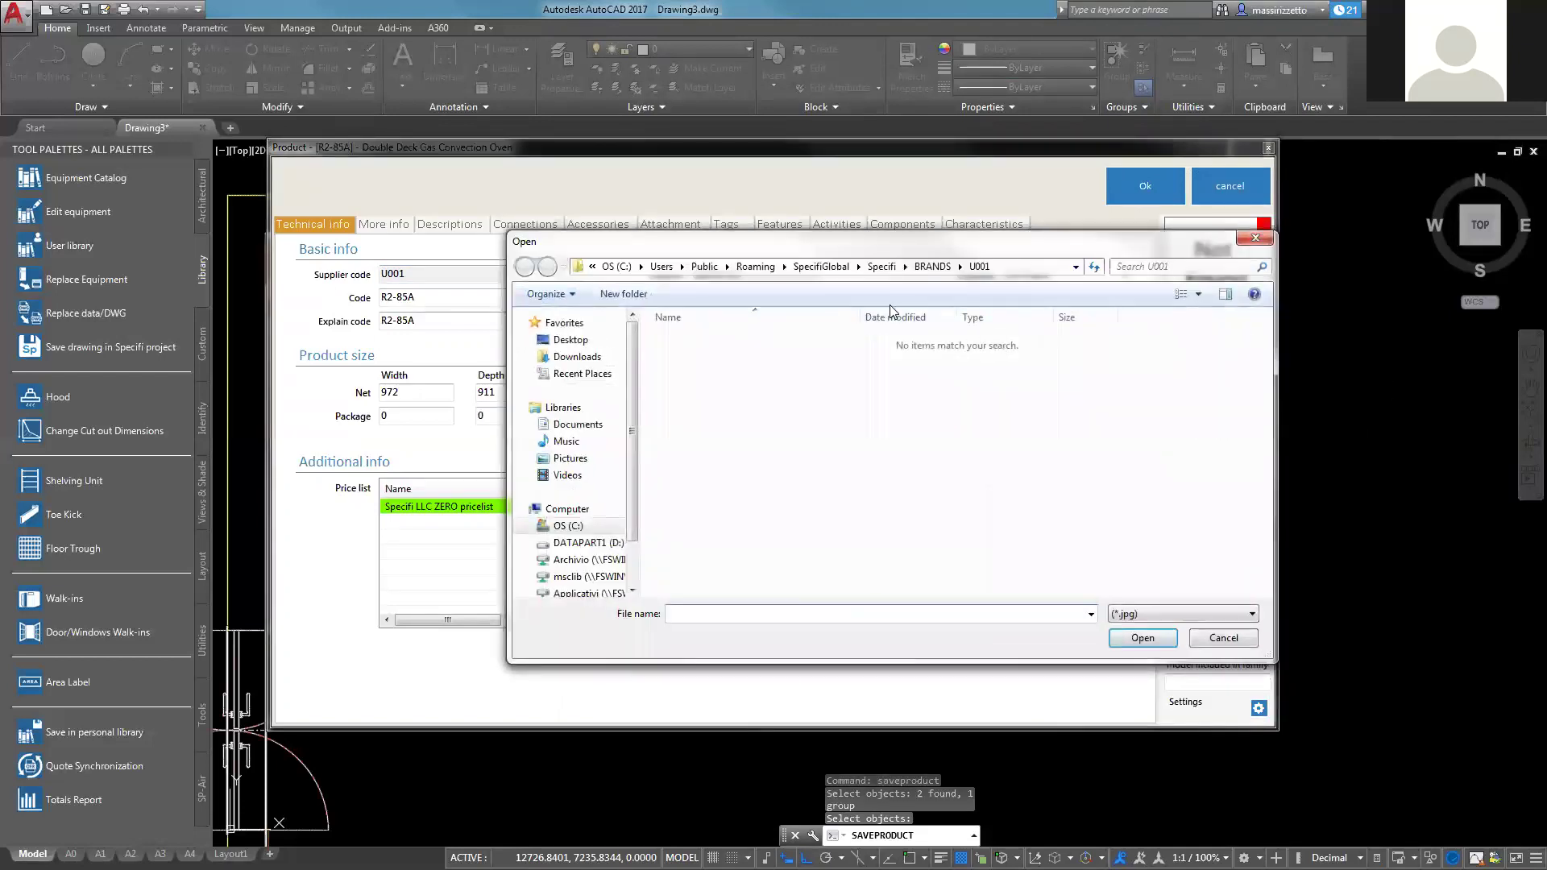
{"action": "left_click", "coordinate": [572, 340]}
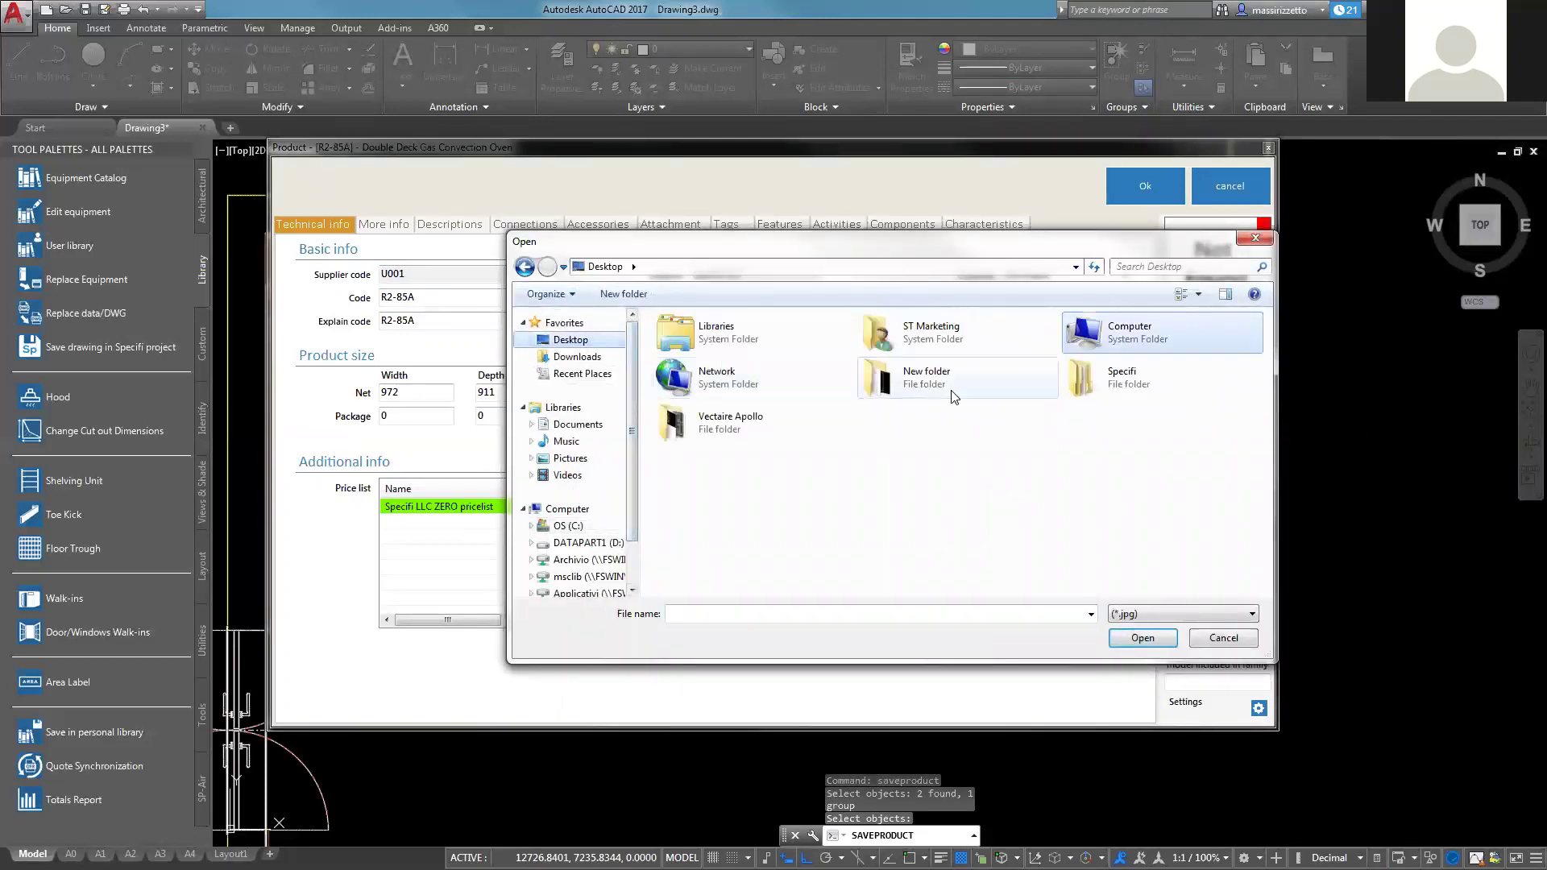
{"action": "double_click", "coordinate": [754, 433]}
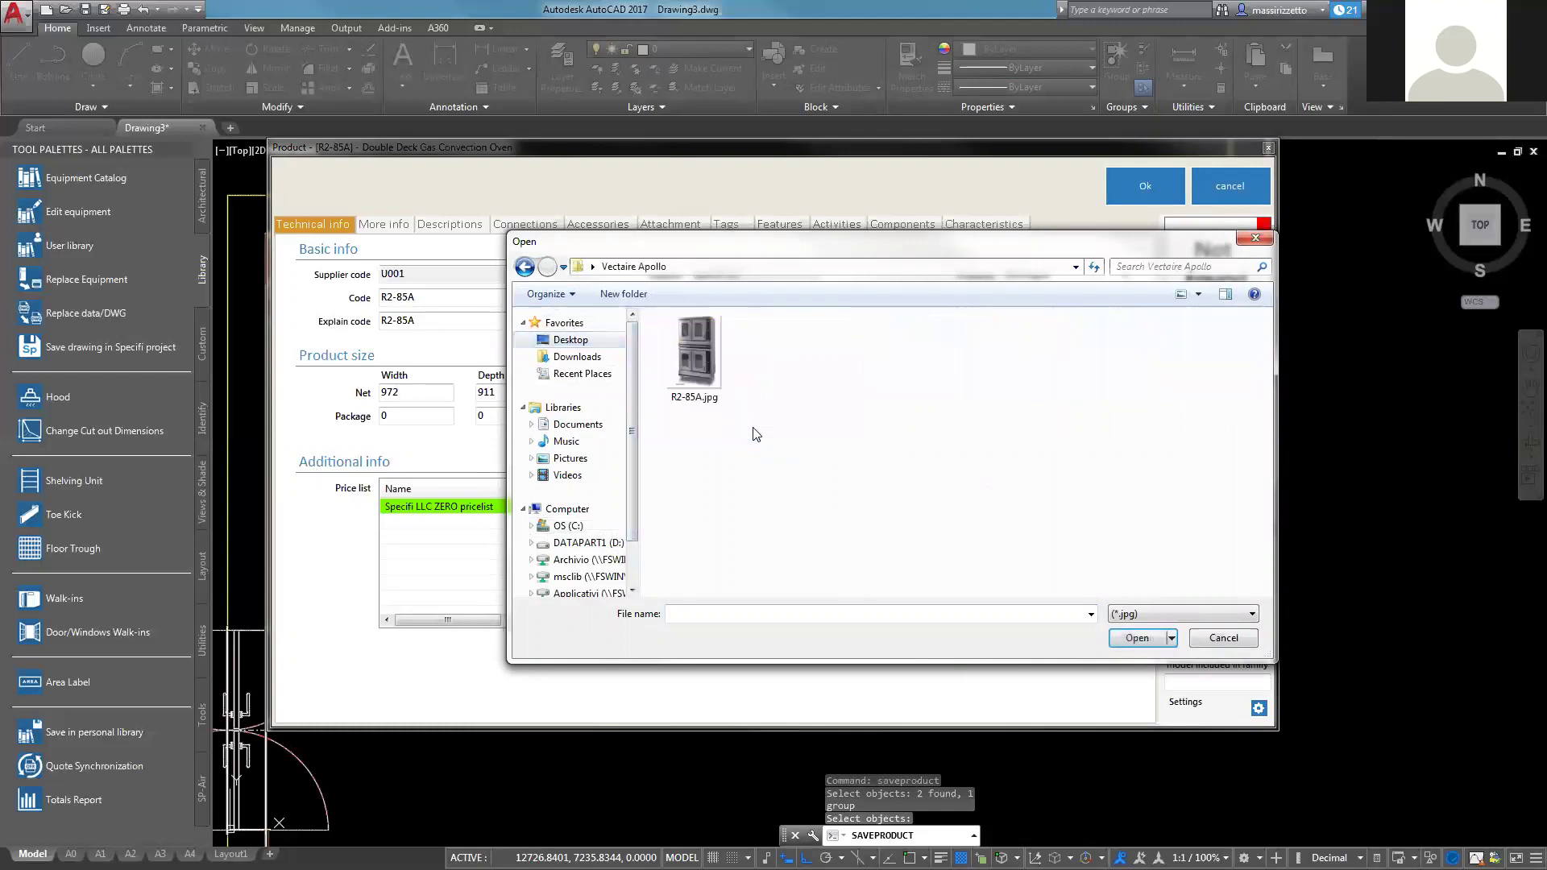
{"action": "left_click", "coordinate": [701, 372]}
{"action": "left_click", "coordinate": [1136, 638]}
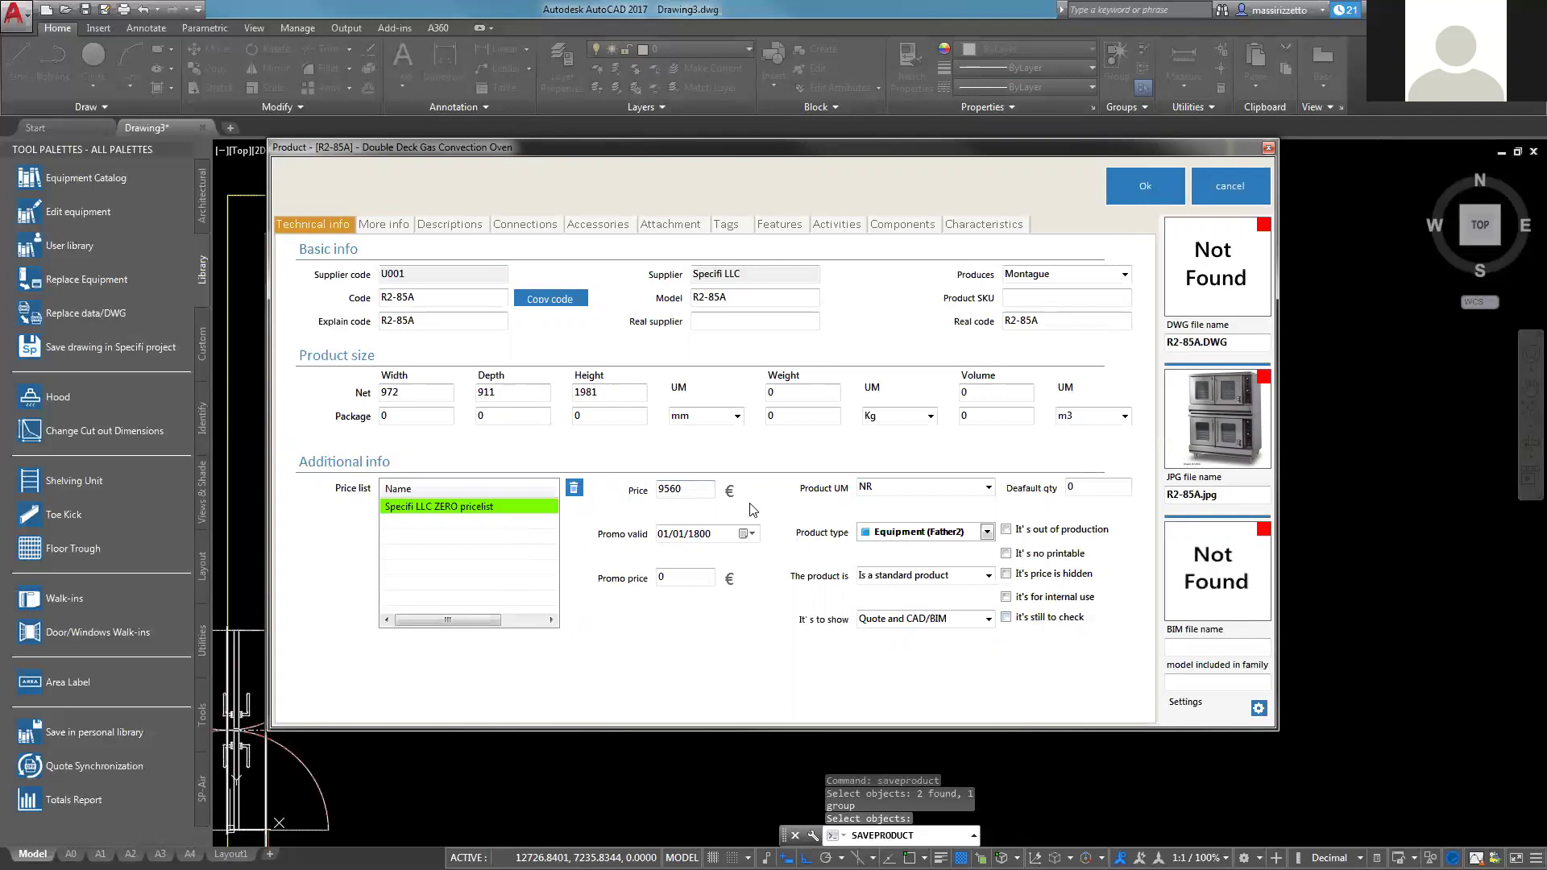
{"action": "left_click", "coordinate": [986, 532]}
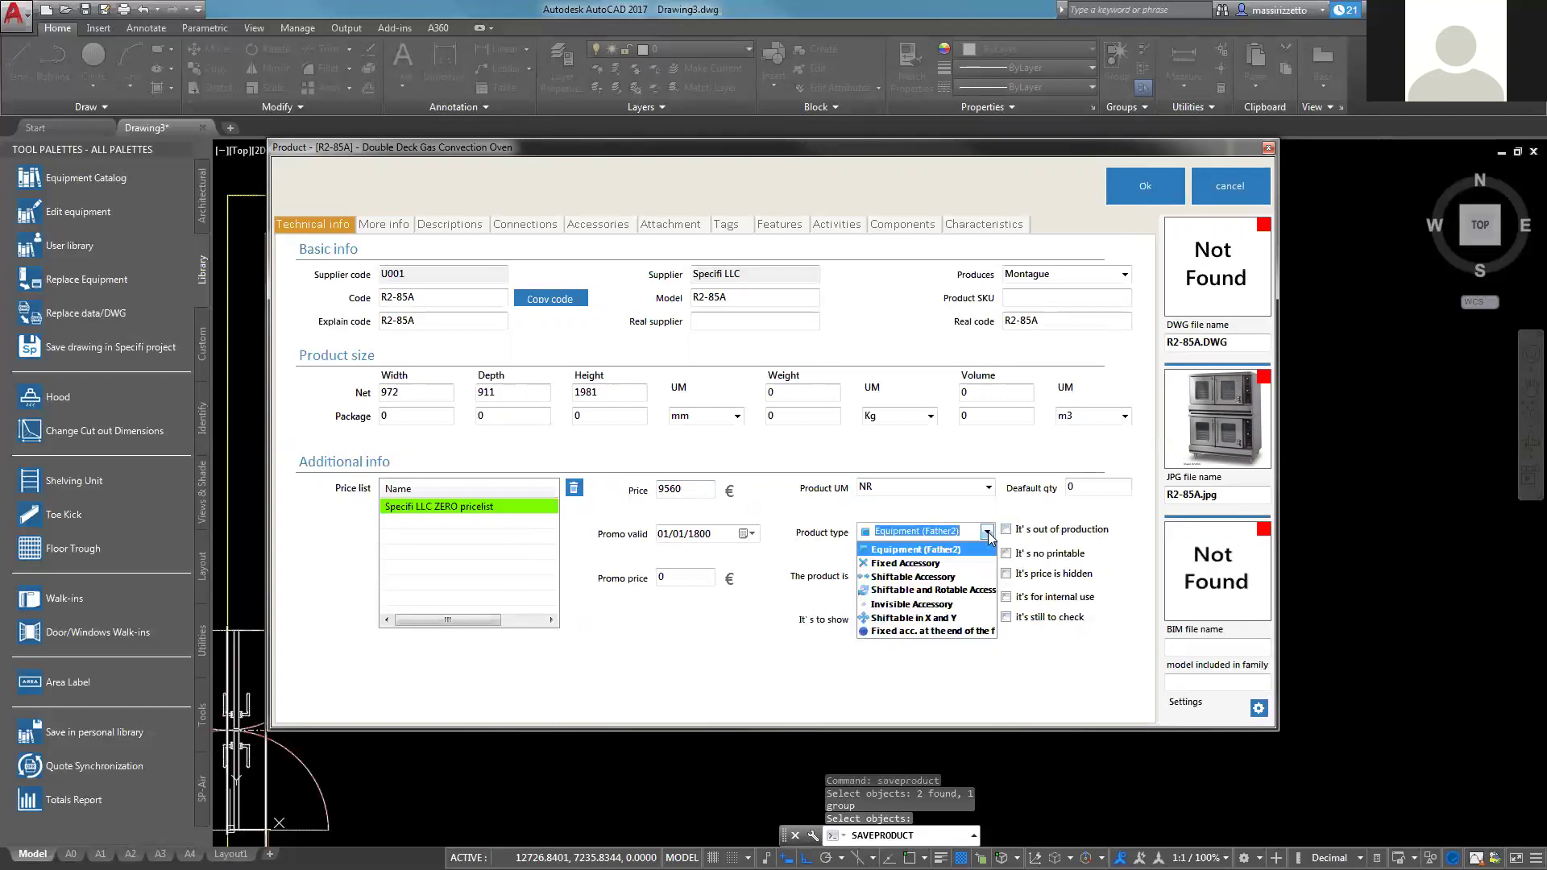
{"action": "left_click", "coordinate": [886, 554]}
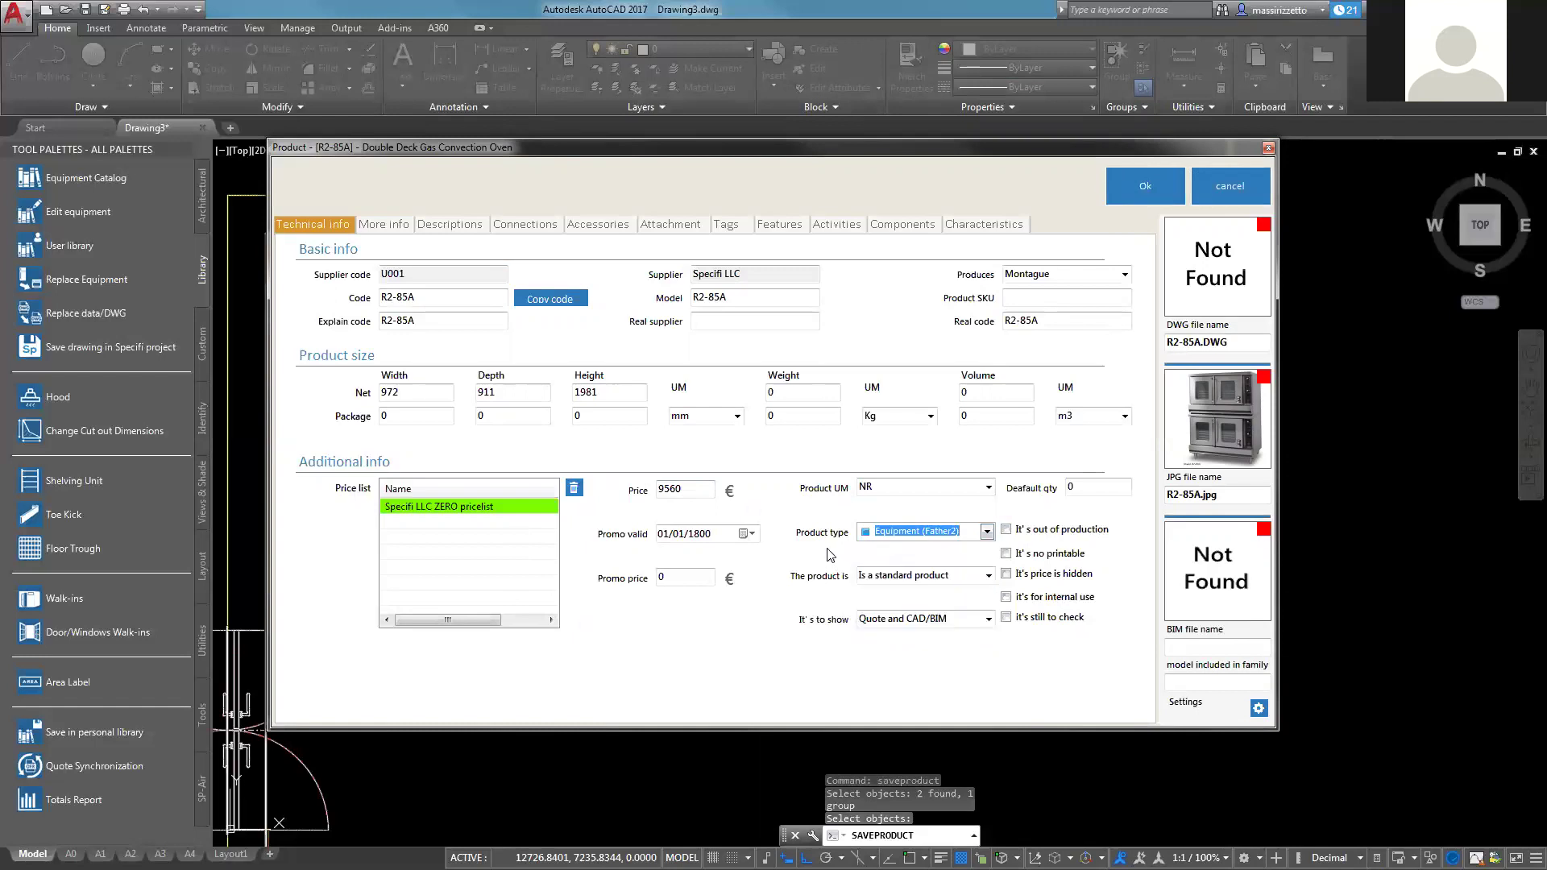
Create the level 1 searching level "COOKING EQUIPMENT" in English and assign it to the product
{"action": "left_click", "coordinate": [387, 227]}
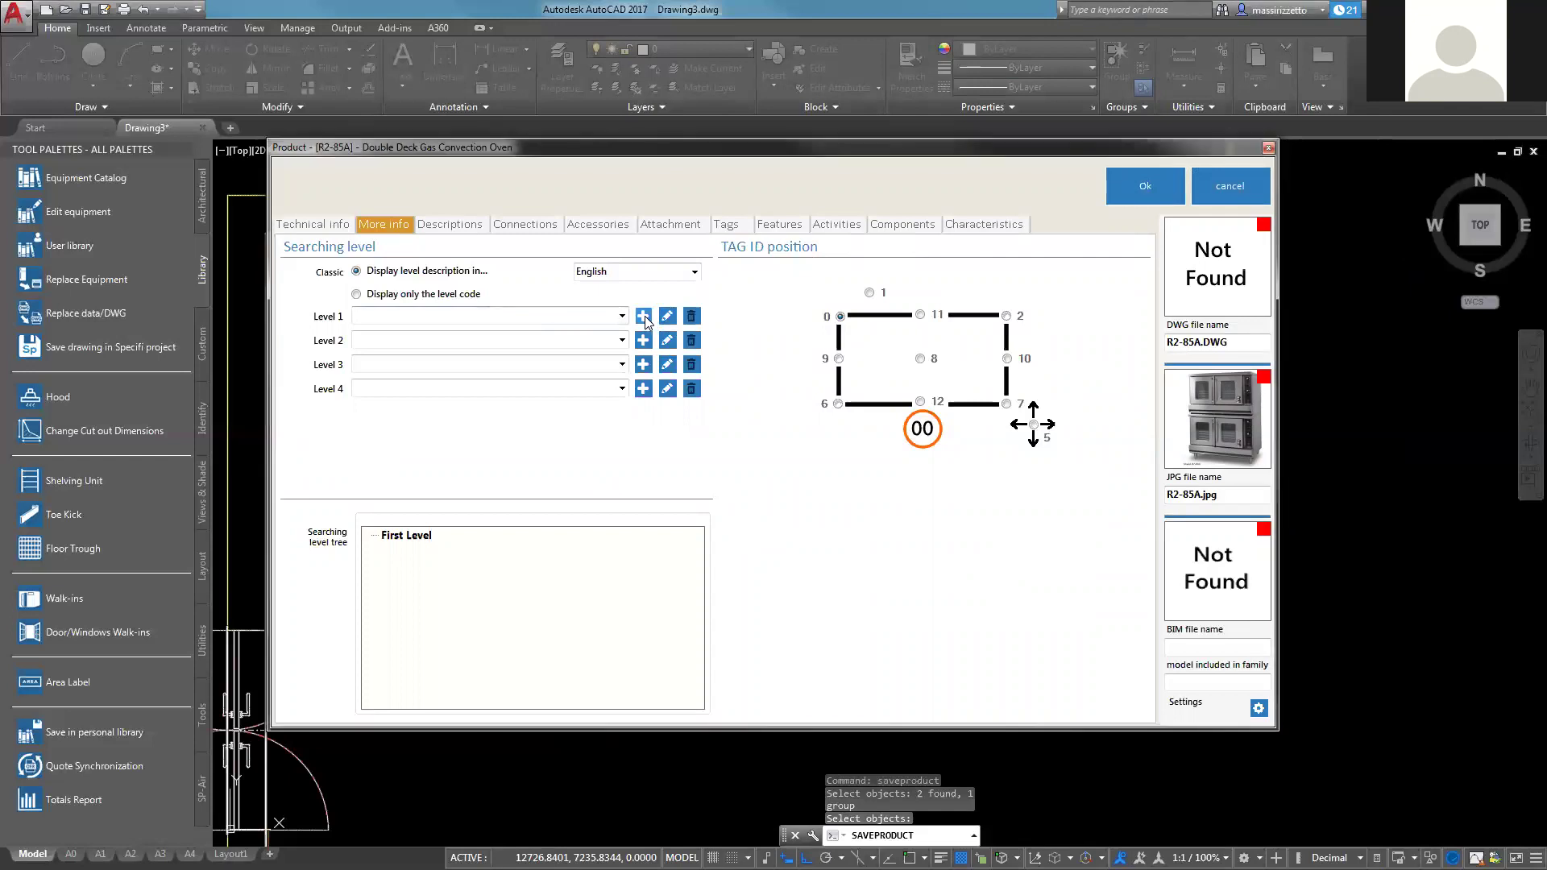
{"action": "left_click", "coordinate": [643, 316]}
{"action": "left_click", "coordinate": [652, 347]}
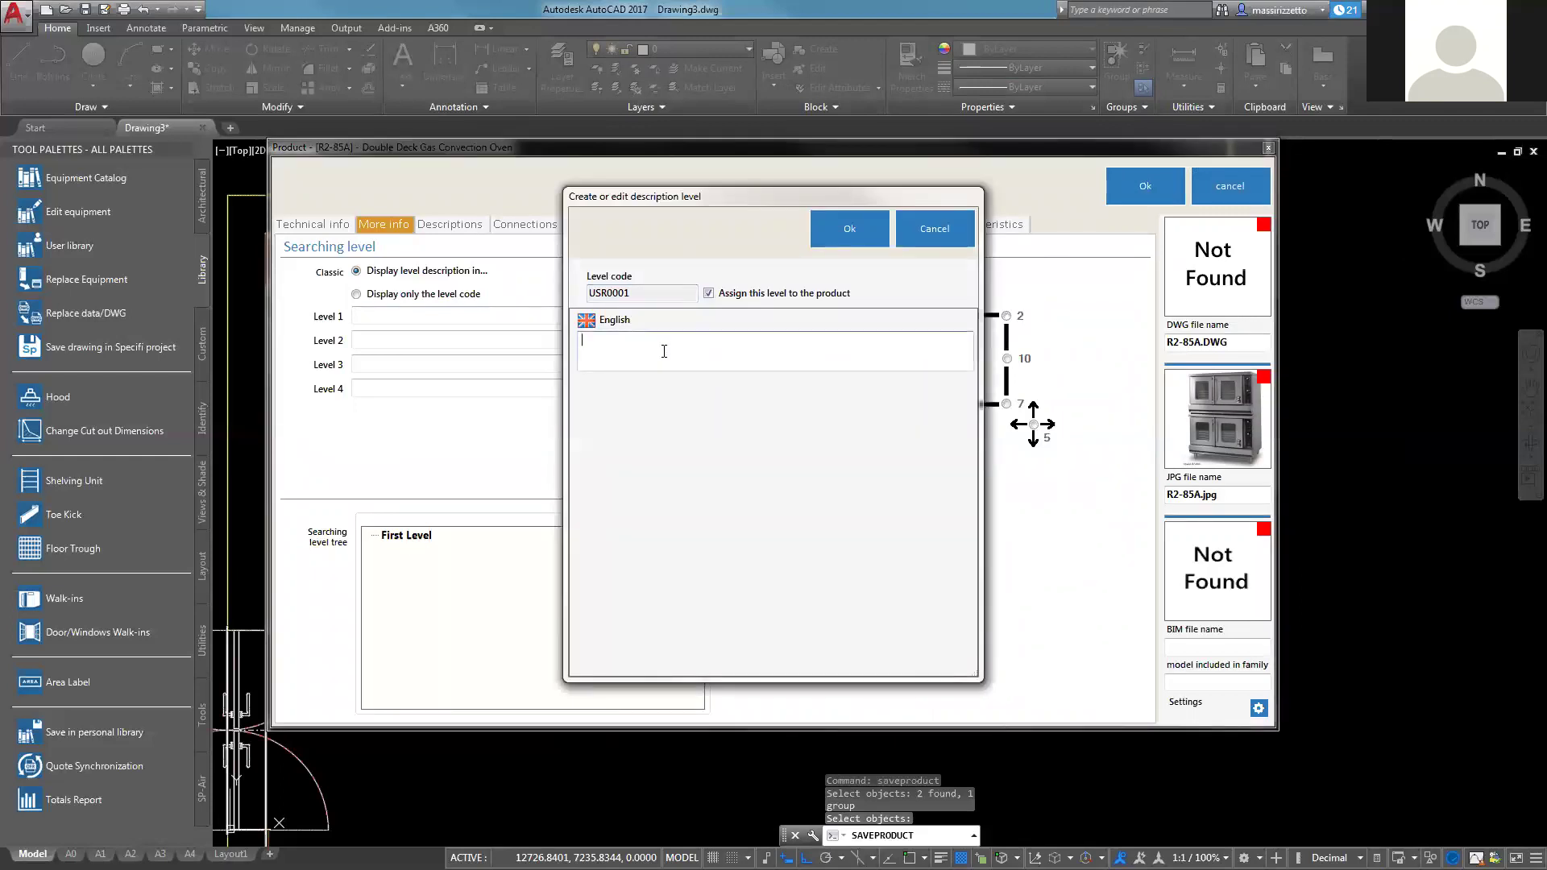
{"action": "type", "text": "COOKING EQUIPMENT"}
{"action": "left_click", "coordinate": [838, 226]}
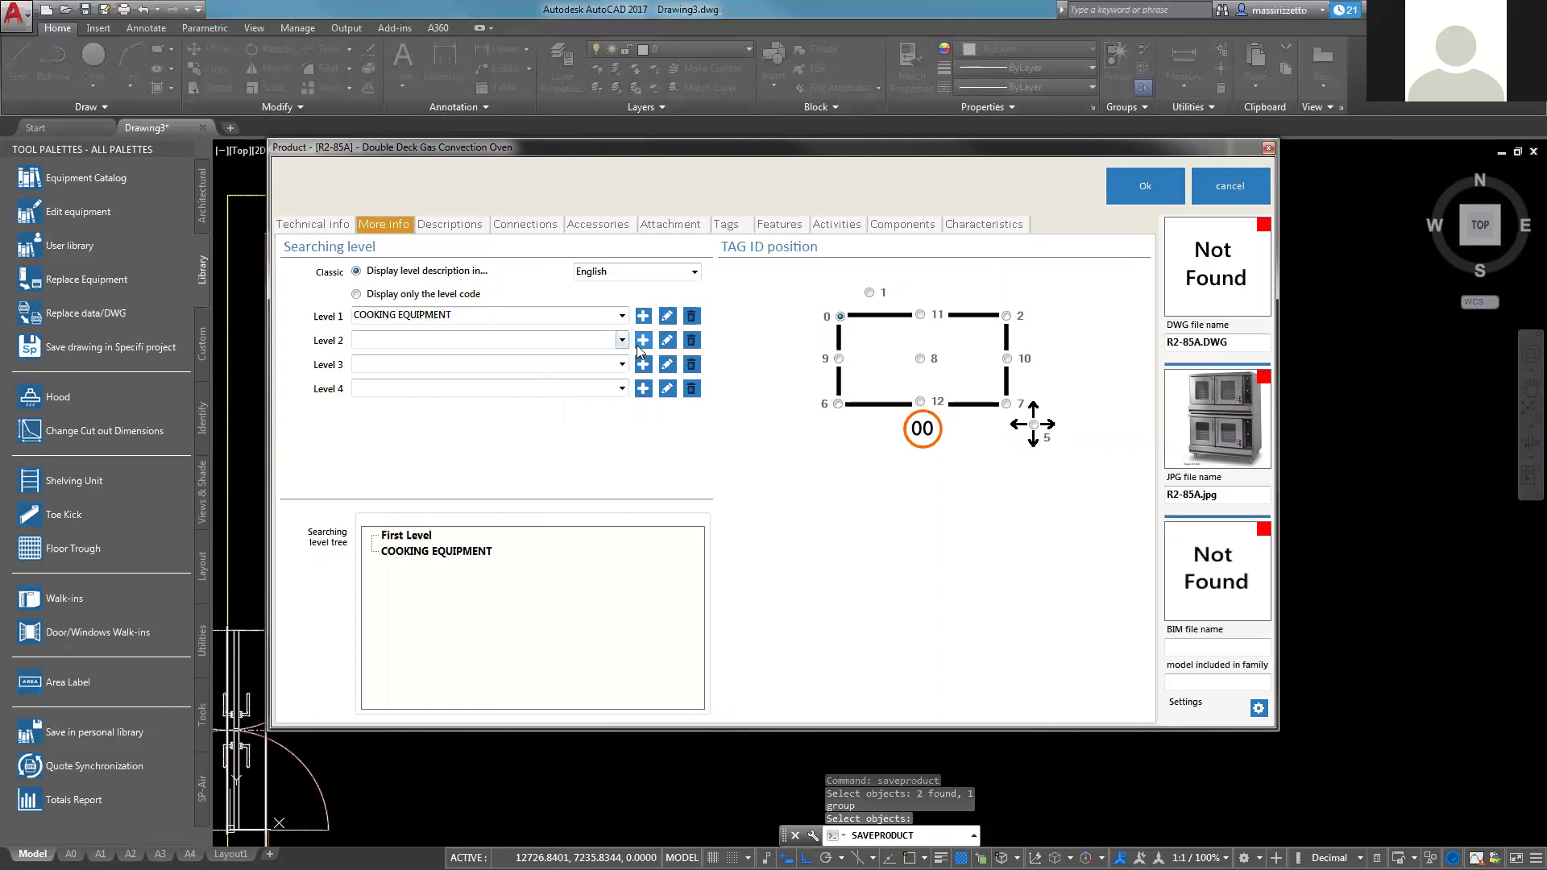
Create the level 2 searching level "GAS CONVENCTION OVENS" and assign it to the product
{"action": "left_click", "coordinate": [643, 342]}
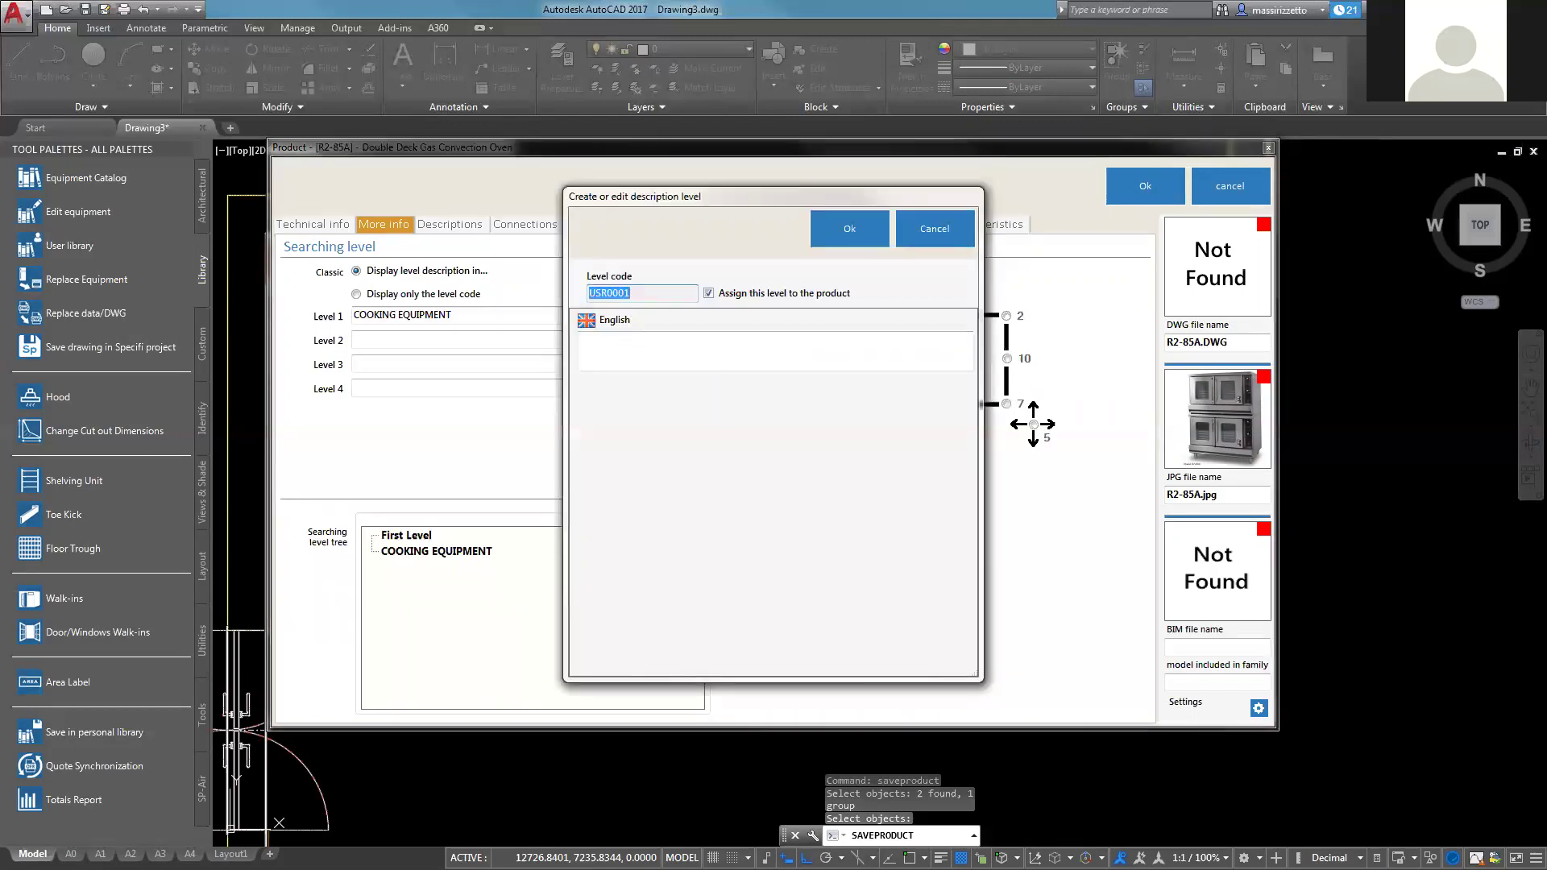
{"action": "left_click", "coordinate": [689, 340]}
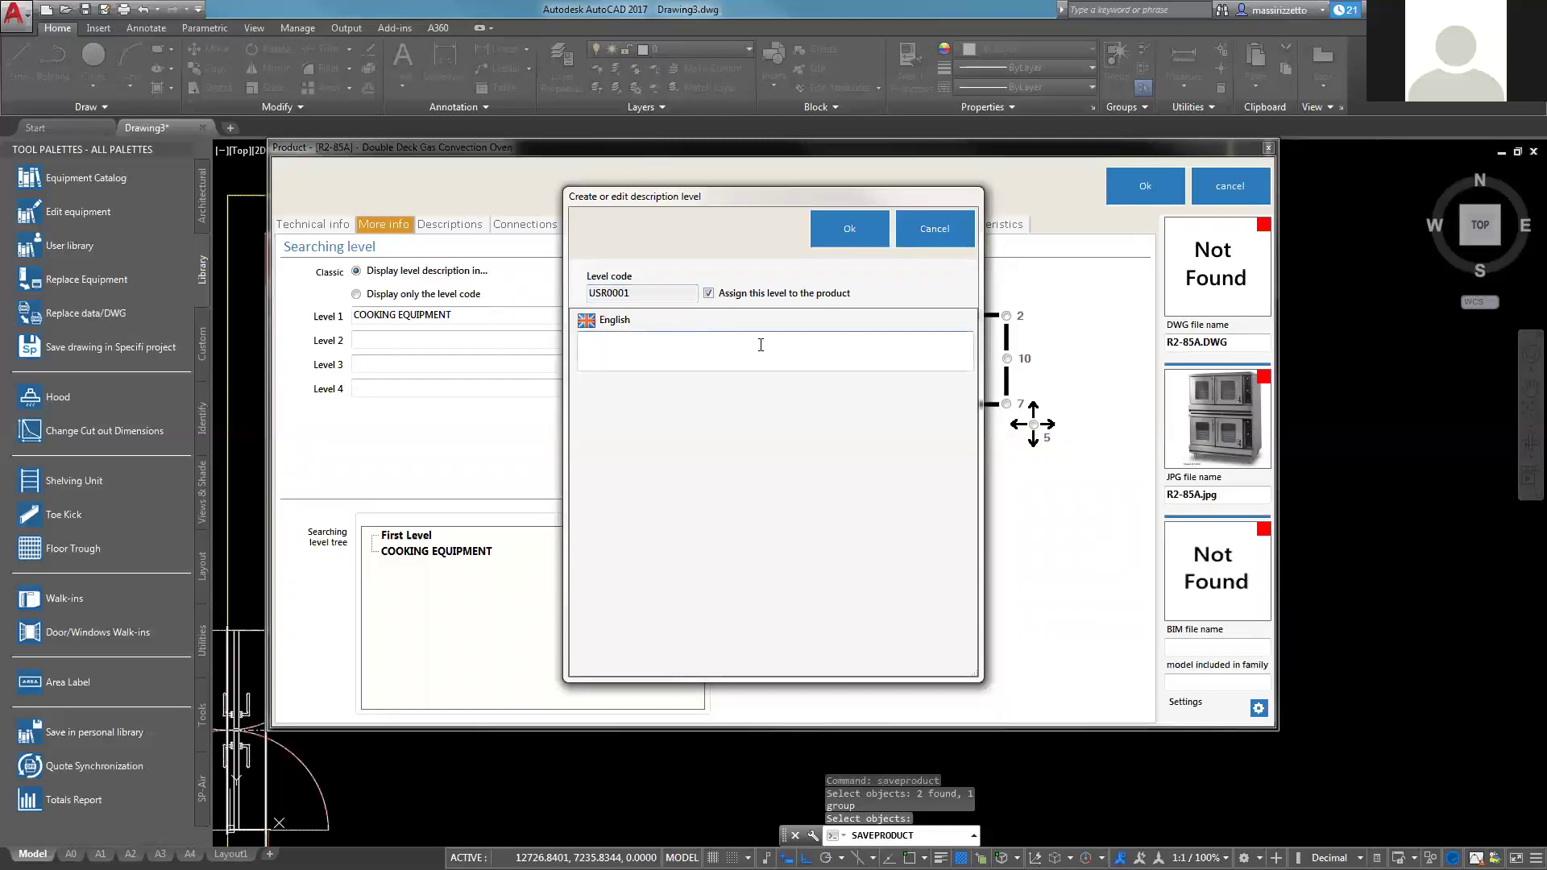
{"action": "type", "text": "GAS CONVENCTION OVENS"}
{"action": "left_click", "coordinate": [852, 230]}
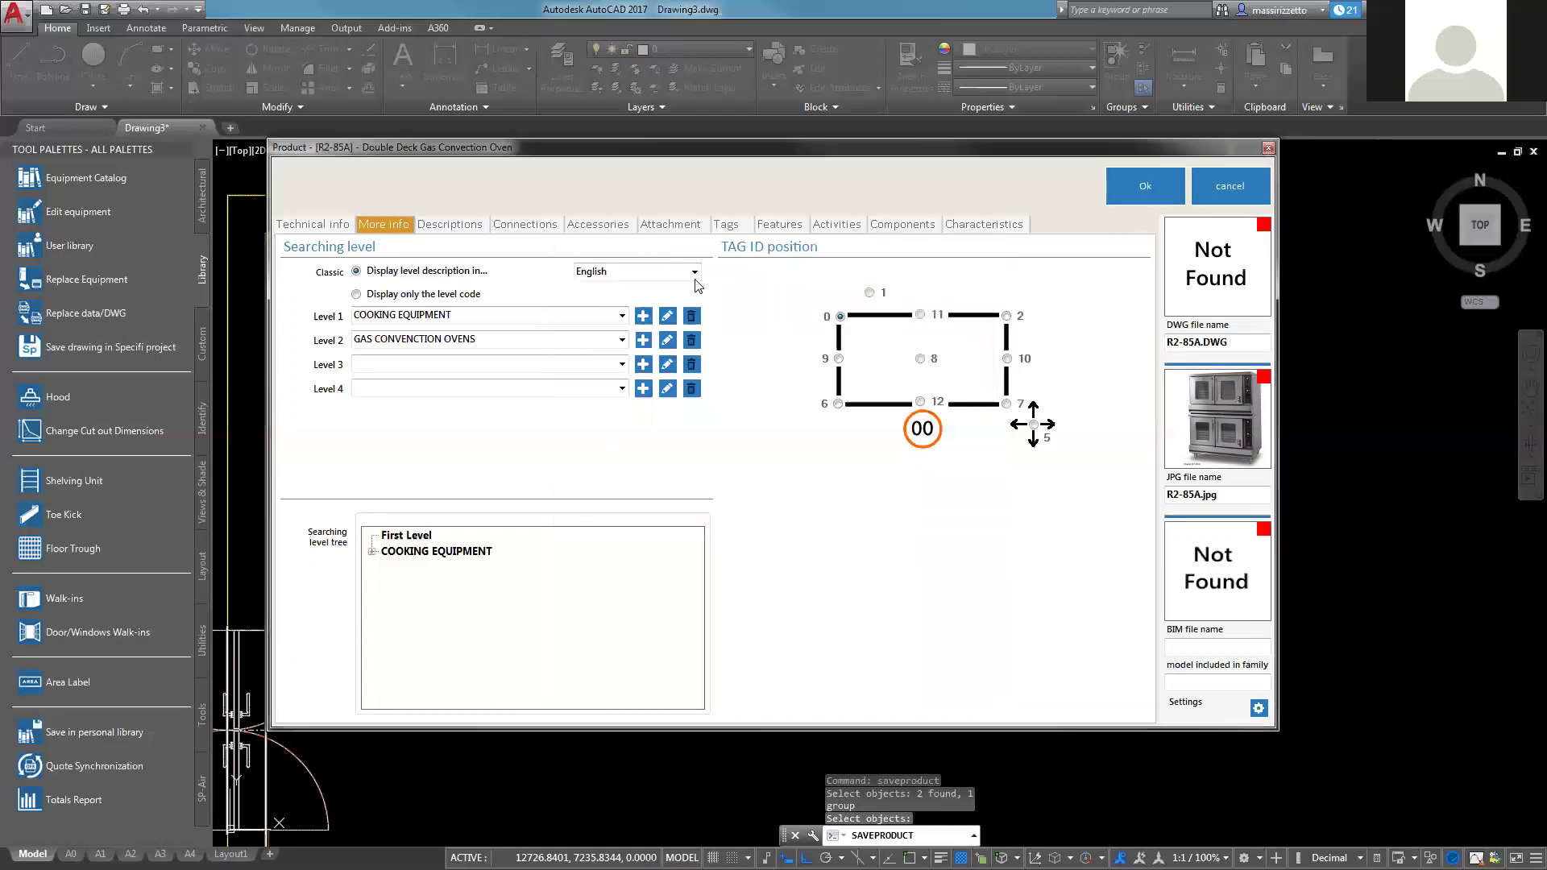
Create the level 3 searching level "VECTAIRE APOLLO" for the product and expand the searching level tree down to it
{"action": "left_click", "coordinate": [643, 364]}
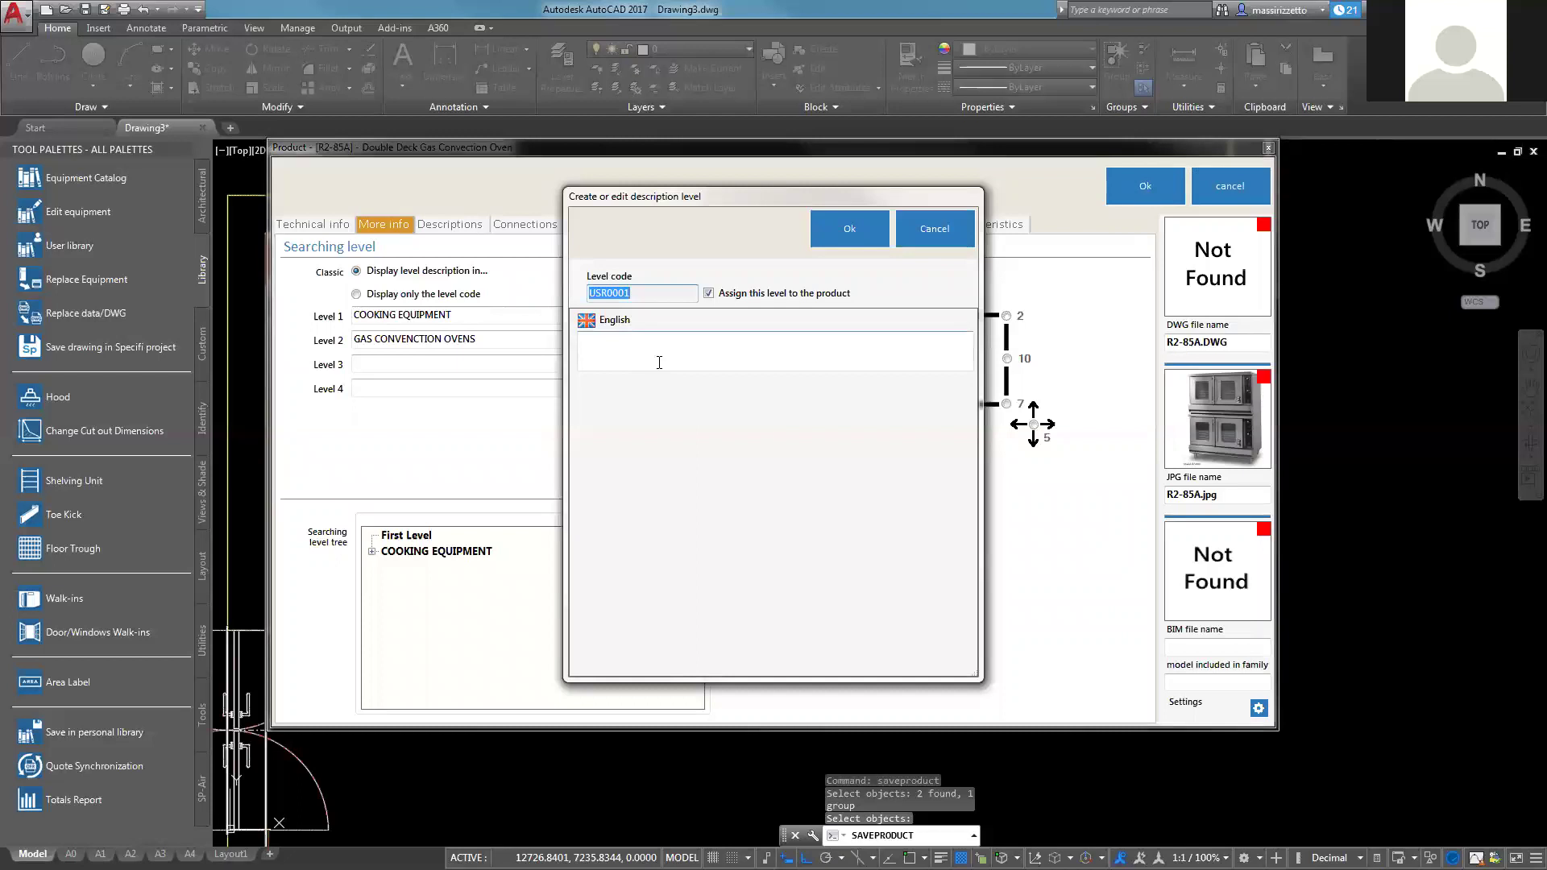
{"action": "left_click", "coordinate": [709, 347]}
{"action": "type", "text": "VECTAIRE"}
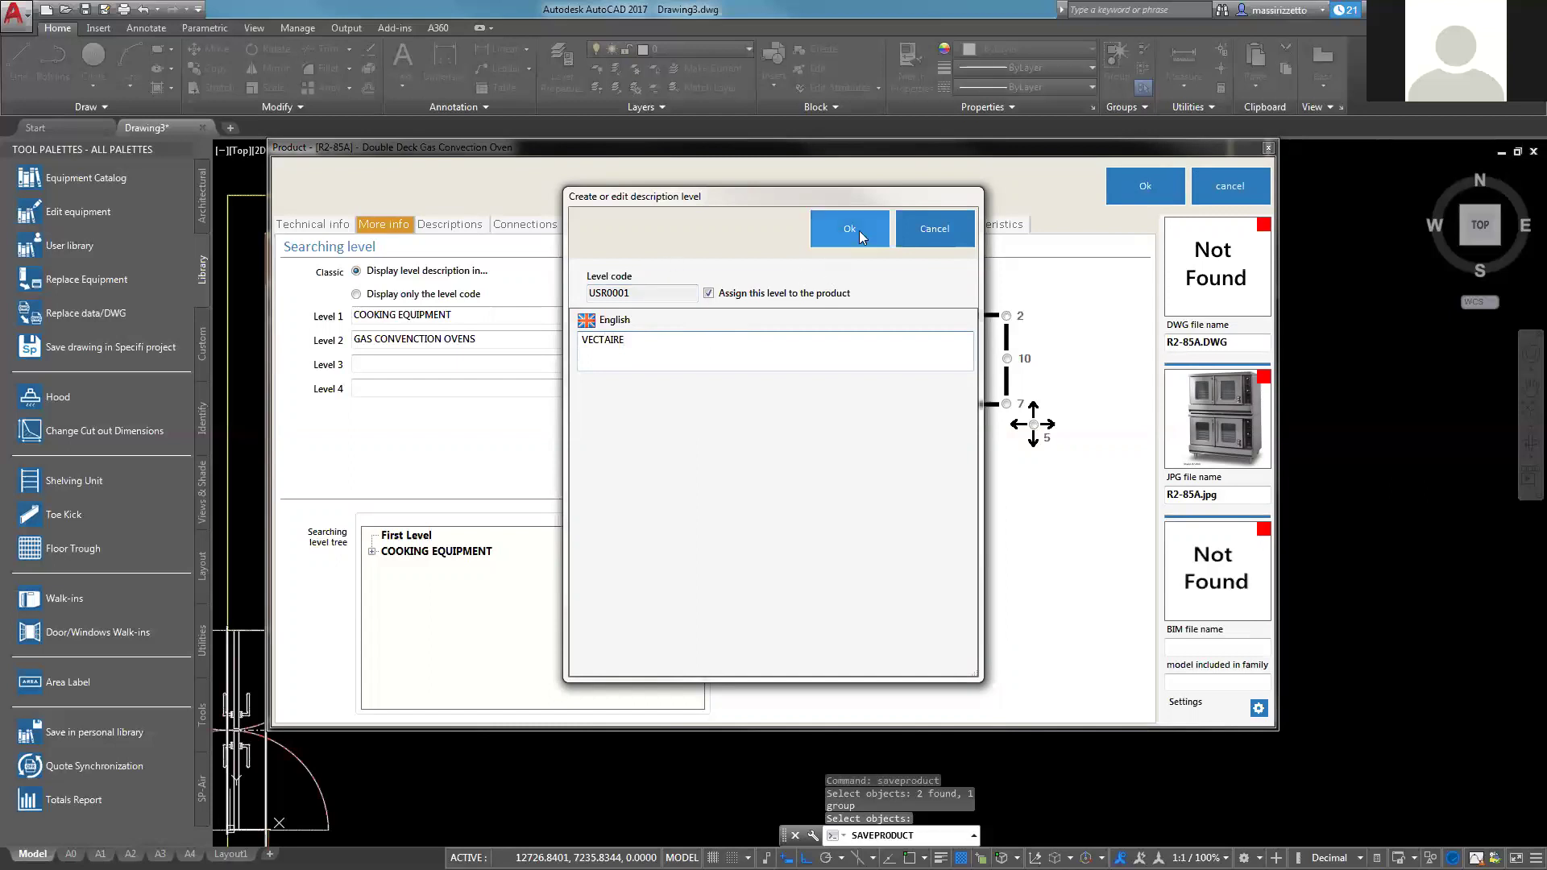
{"action": "type", "text": "APOLLO"}
{"action": "left_click", "coordinate": [849, 229]}
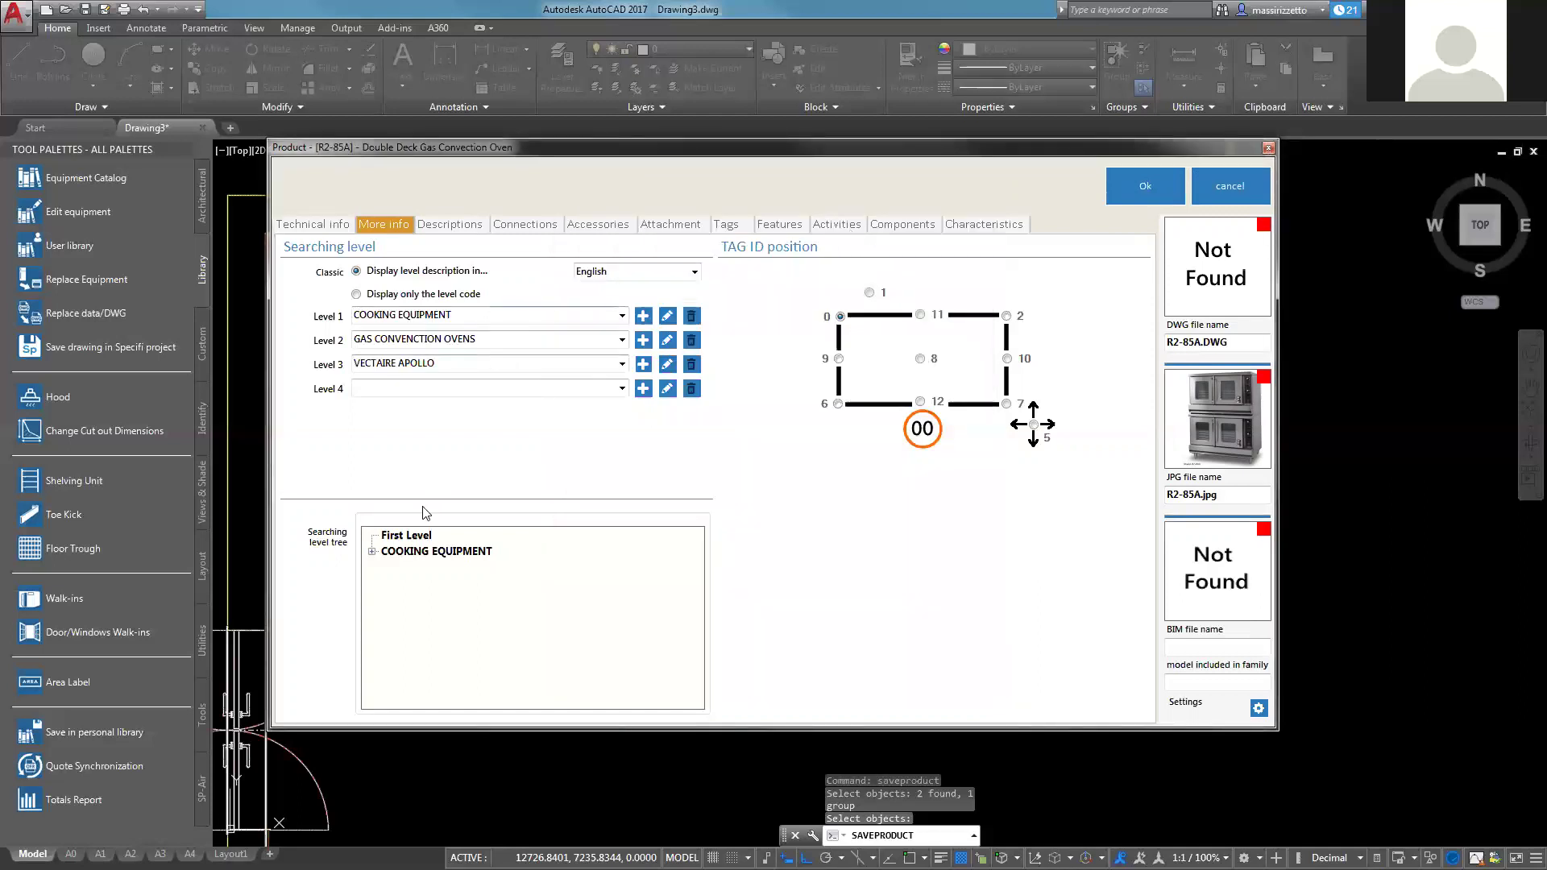
{"action": "left_click", "coordinate": [372, 552]}
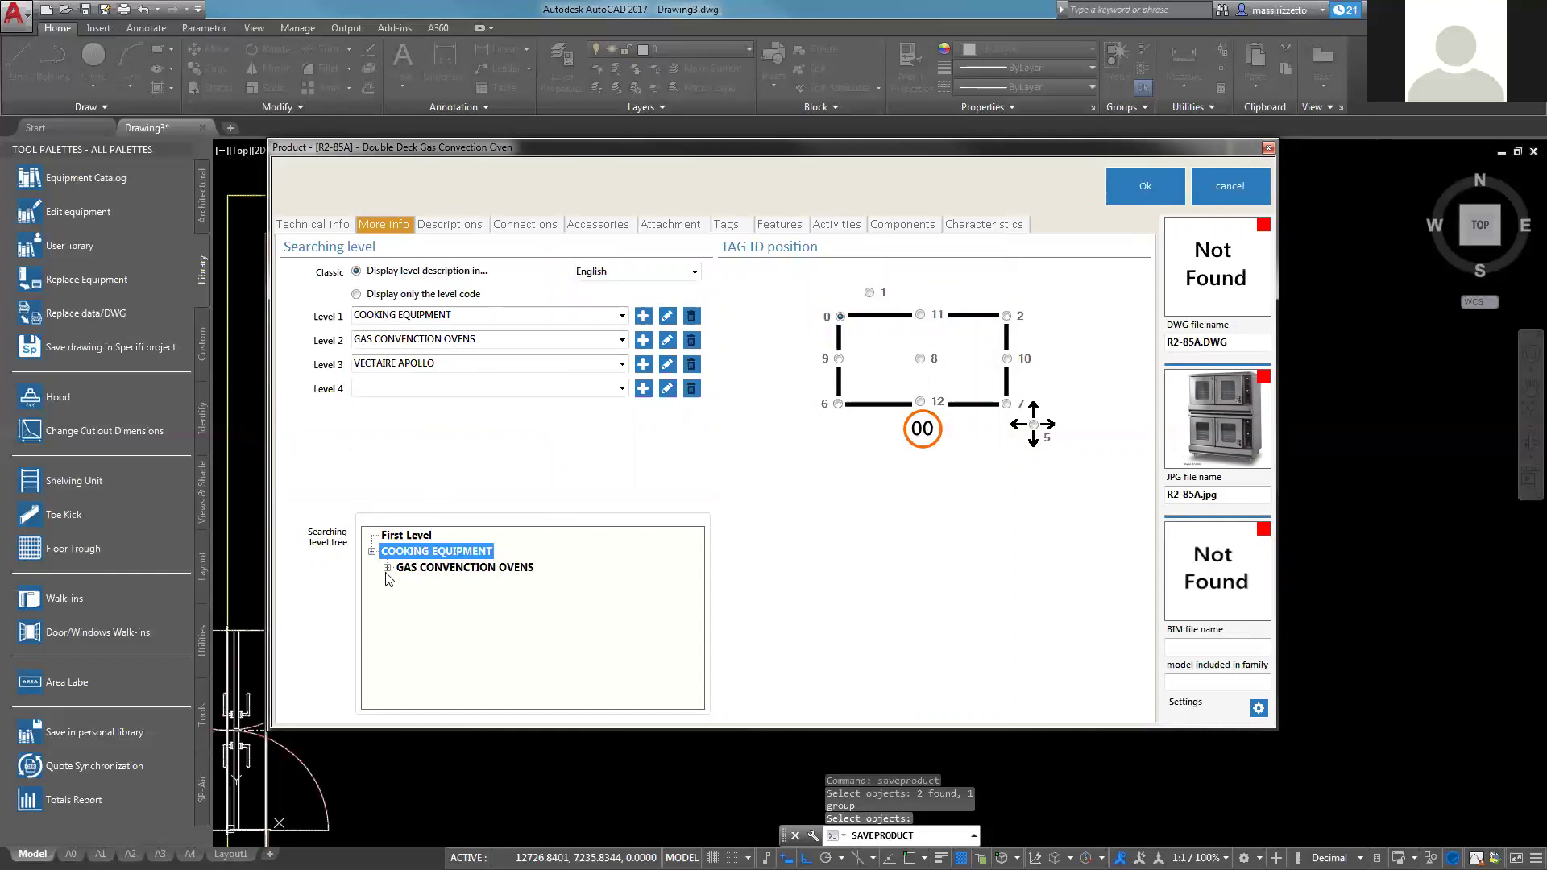
{"action": "left_click", "coordinate": [386, 568]}
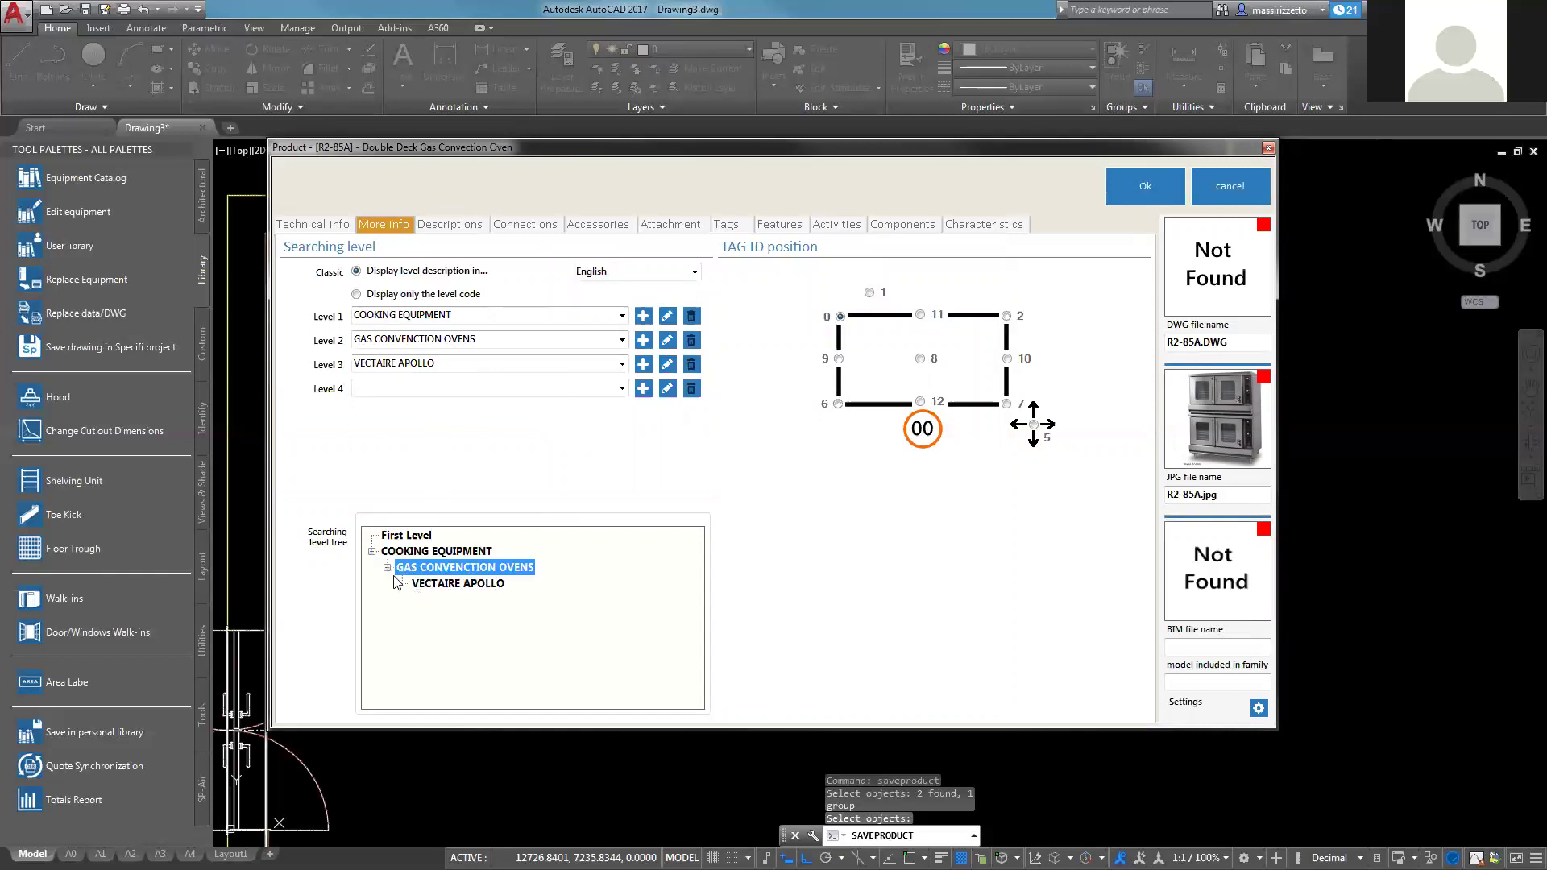
{"action": "left_click", "coordinate": [483, 588]}
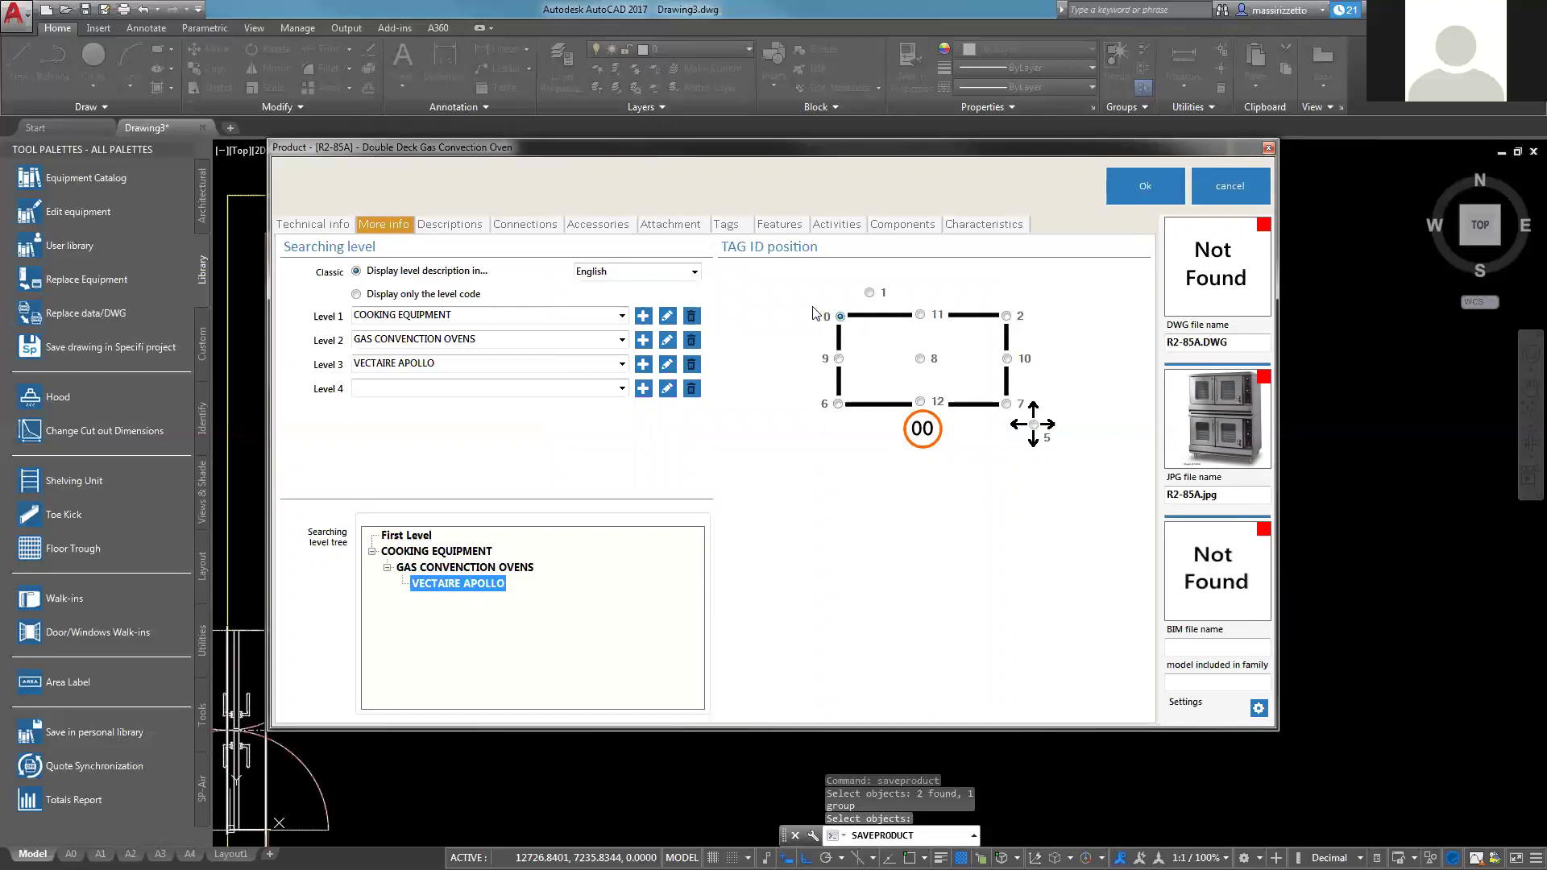
Review the product's English descriptions and open its connections
{"action": "left_click", "coordinate": [465, 228]}
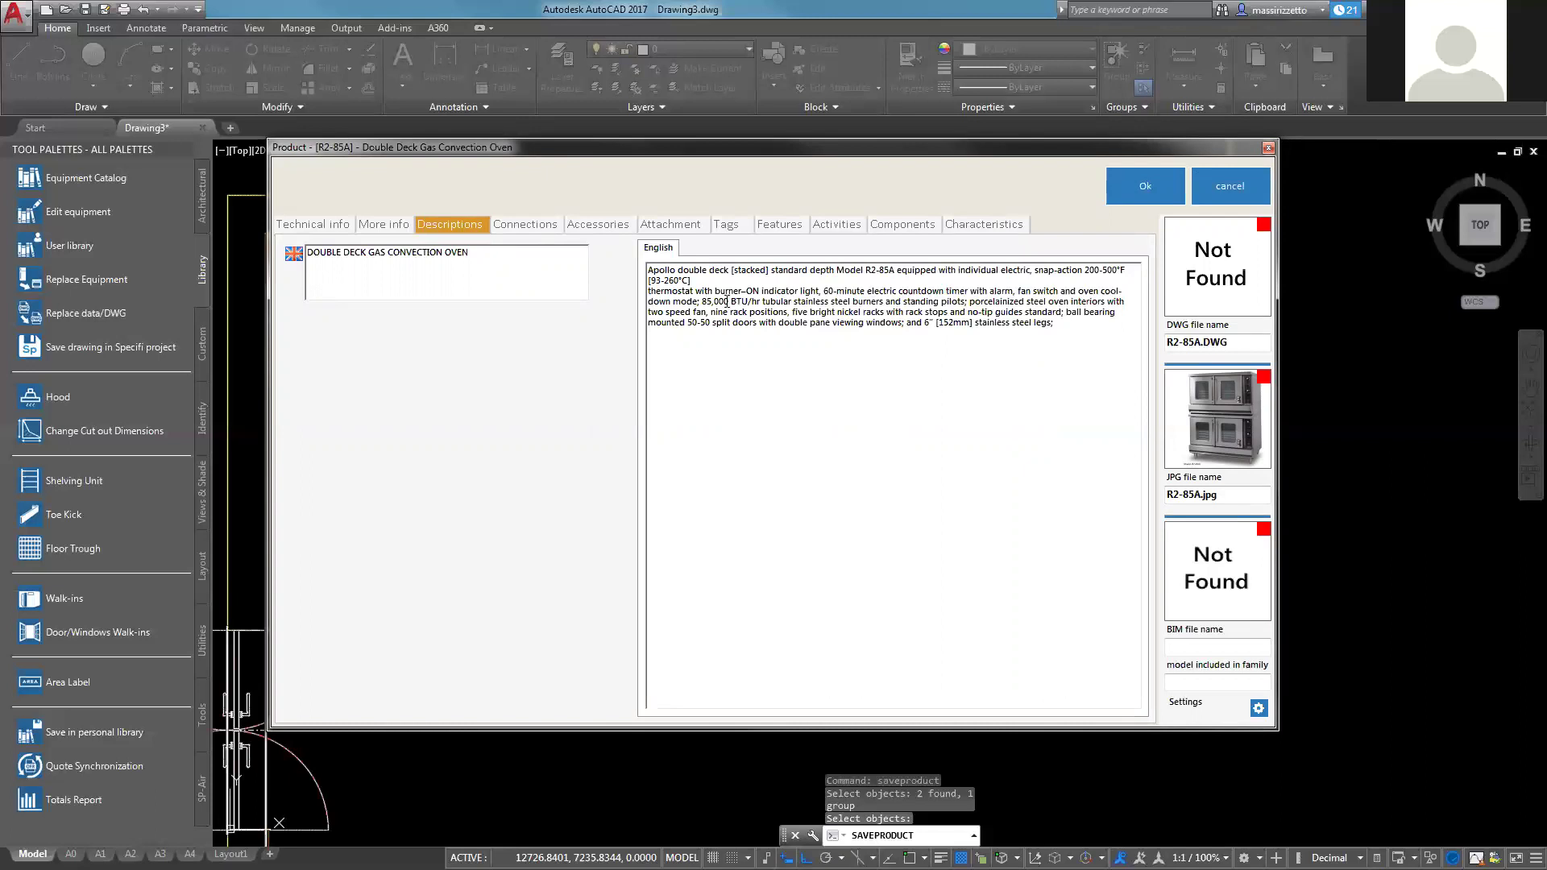
{"action": "left_click", "coordinate": [536, 229]}
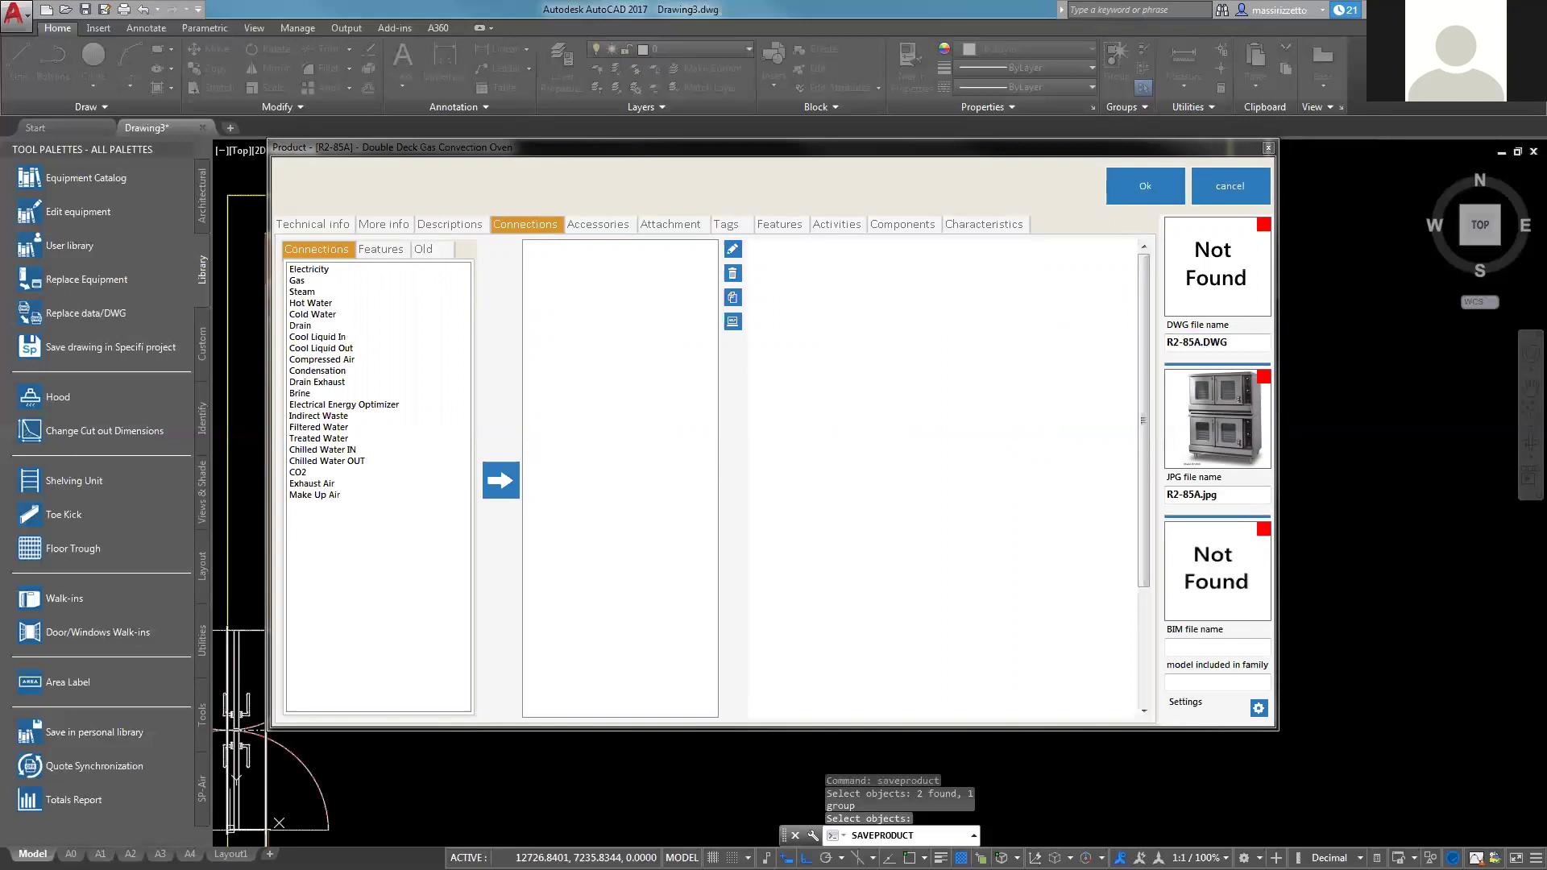
Create a gas connection for the product with a power of 49.8 and a diameter of 3.5"
{"action": "left_click", "coordinate": [296, 281]}
{"action": "left_click", "coordinate": [500, 486]}
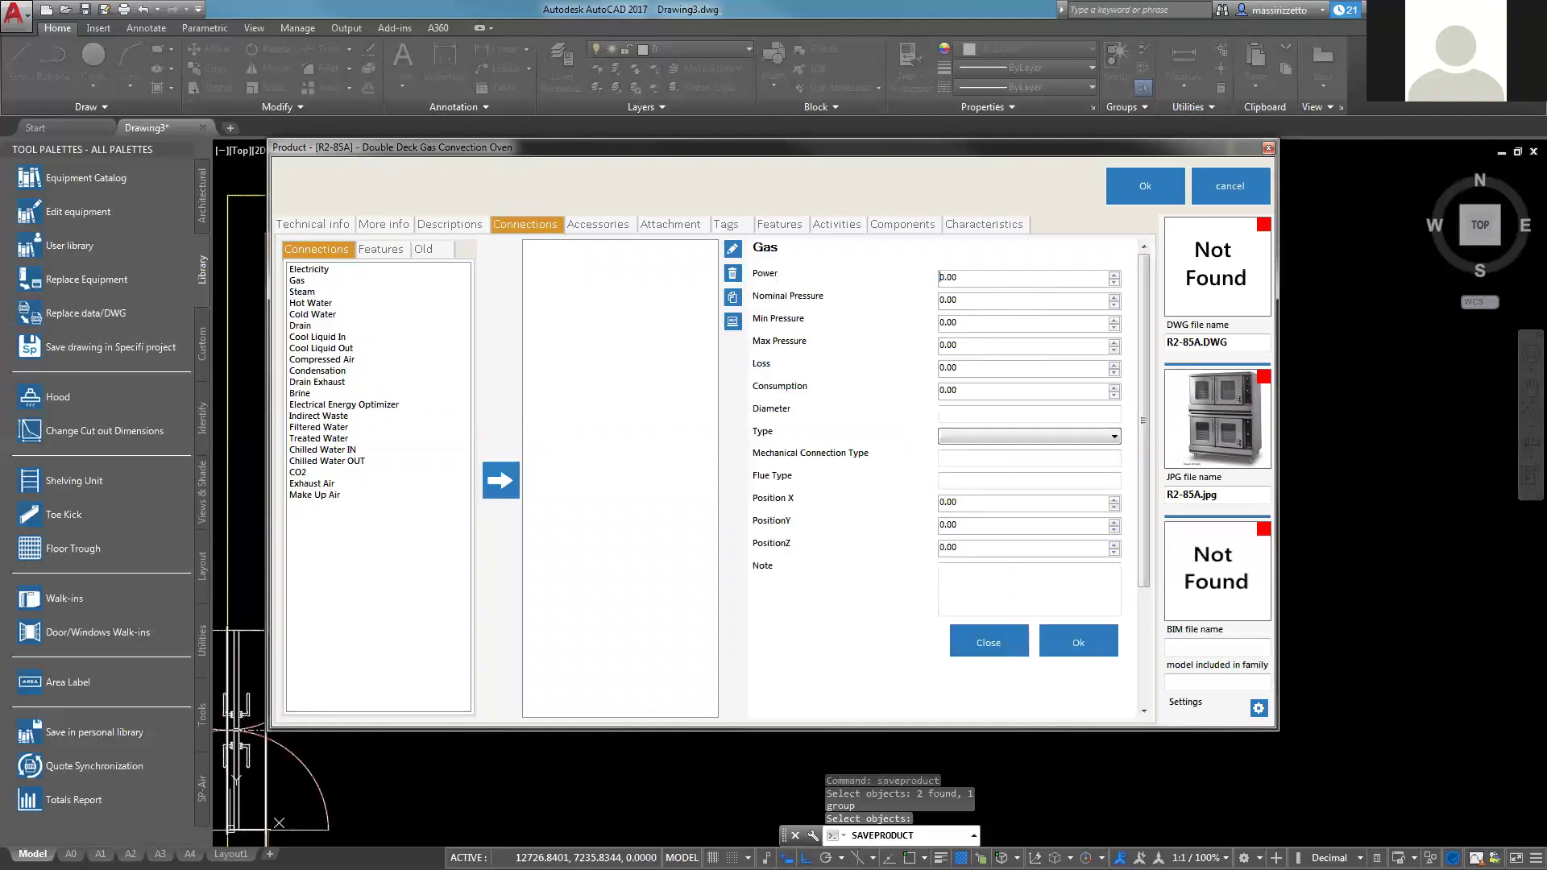
{"action": "double_click", "coordinate": [961, 278]}
{"action": "type", "text": "49.8"}
{"action": "key", "text": "Tab"}
{"action": "type", "text": ".5"}
Set the gas connection's type to Natural Gas
{"action": "left_click", "coordinate": [1096, 430]}
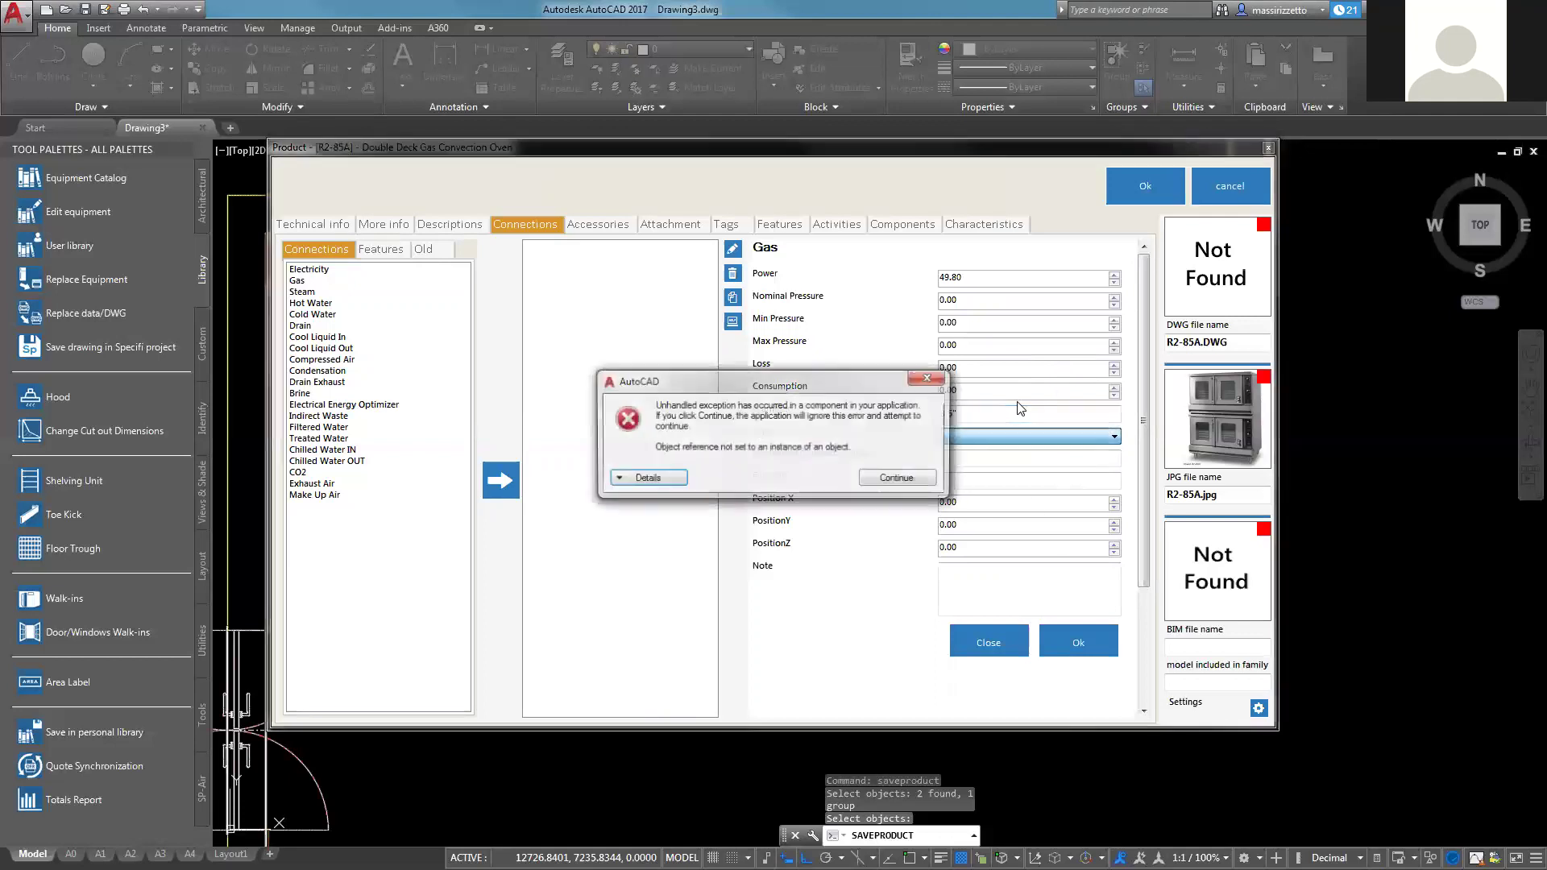
{"action": "left_click", "coordinate": [887, 481]}
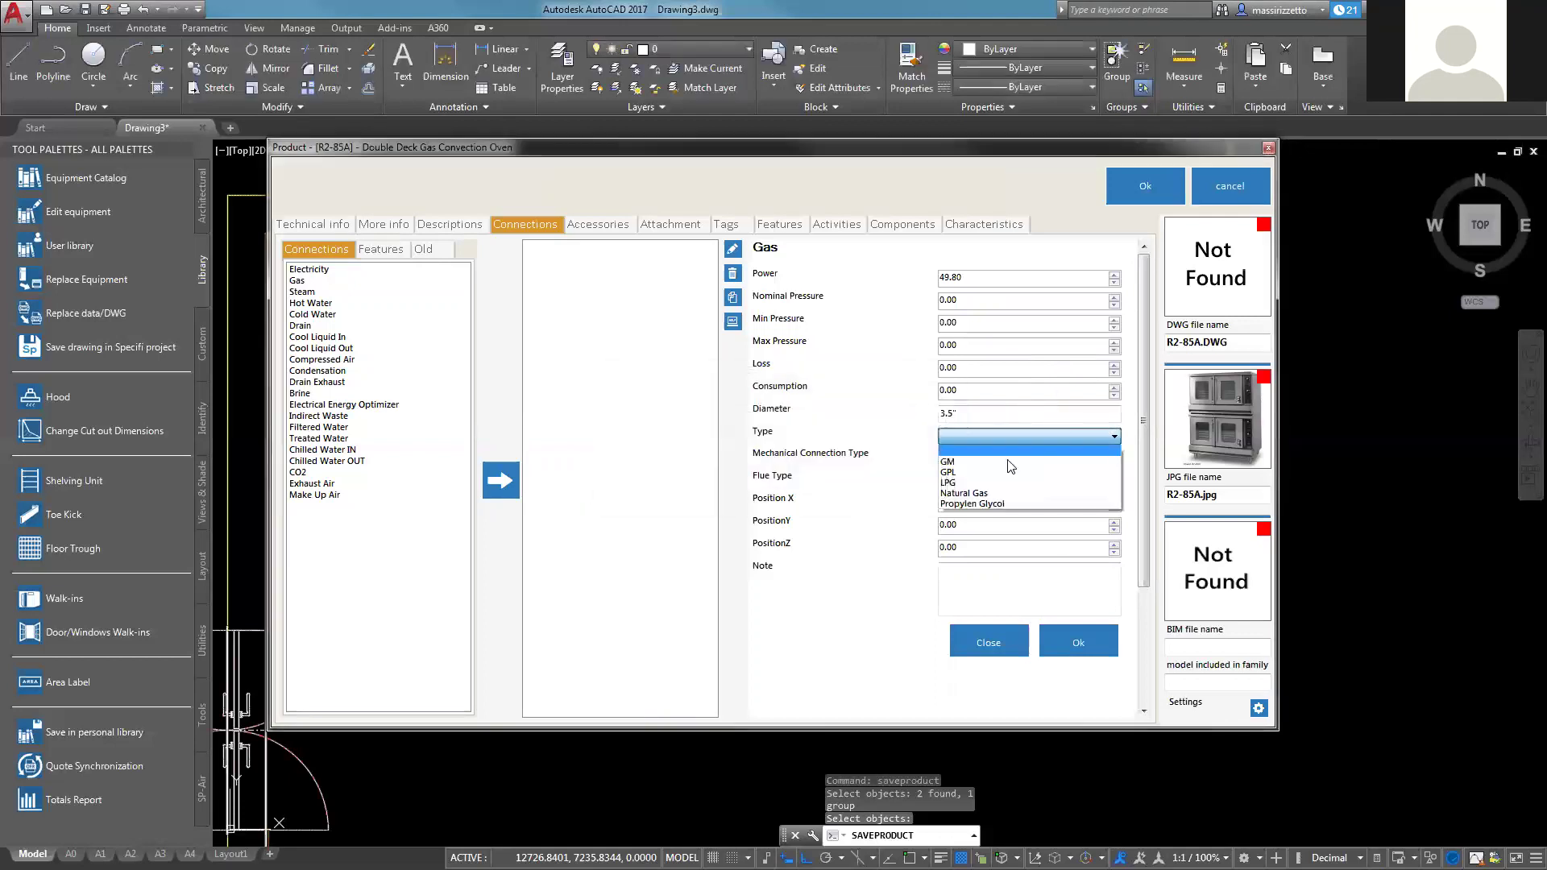
{"action": "left_click", "coordinate": [964, 493]}
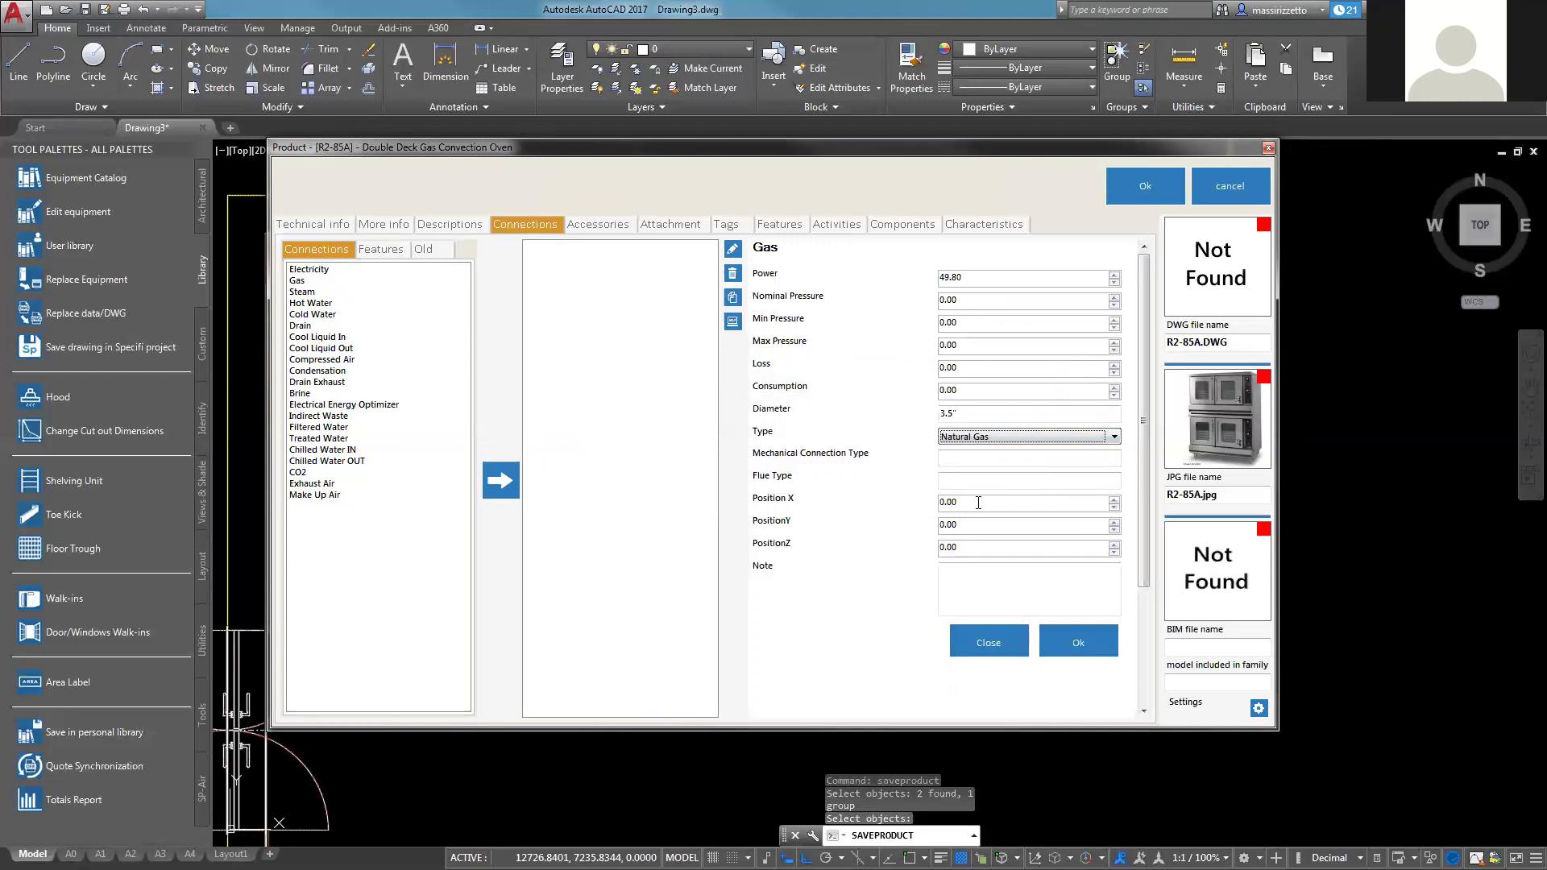
{"action": "left_click_drag", "start_coordinate": [978, 503], "coordinate": [930, 505]}
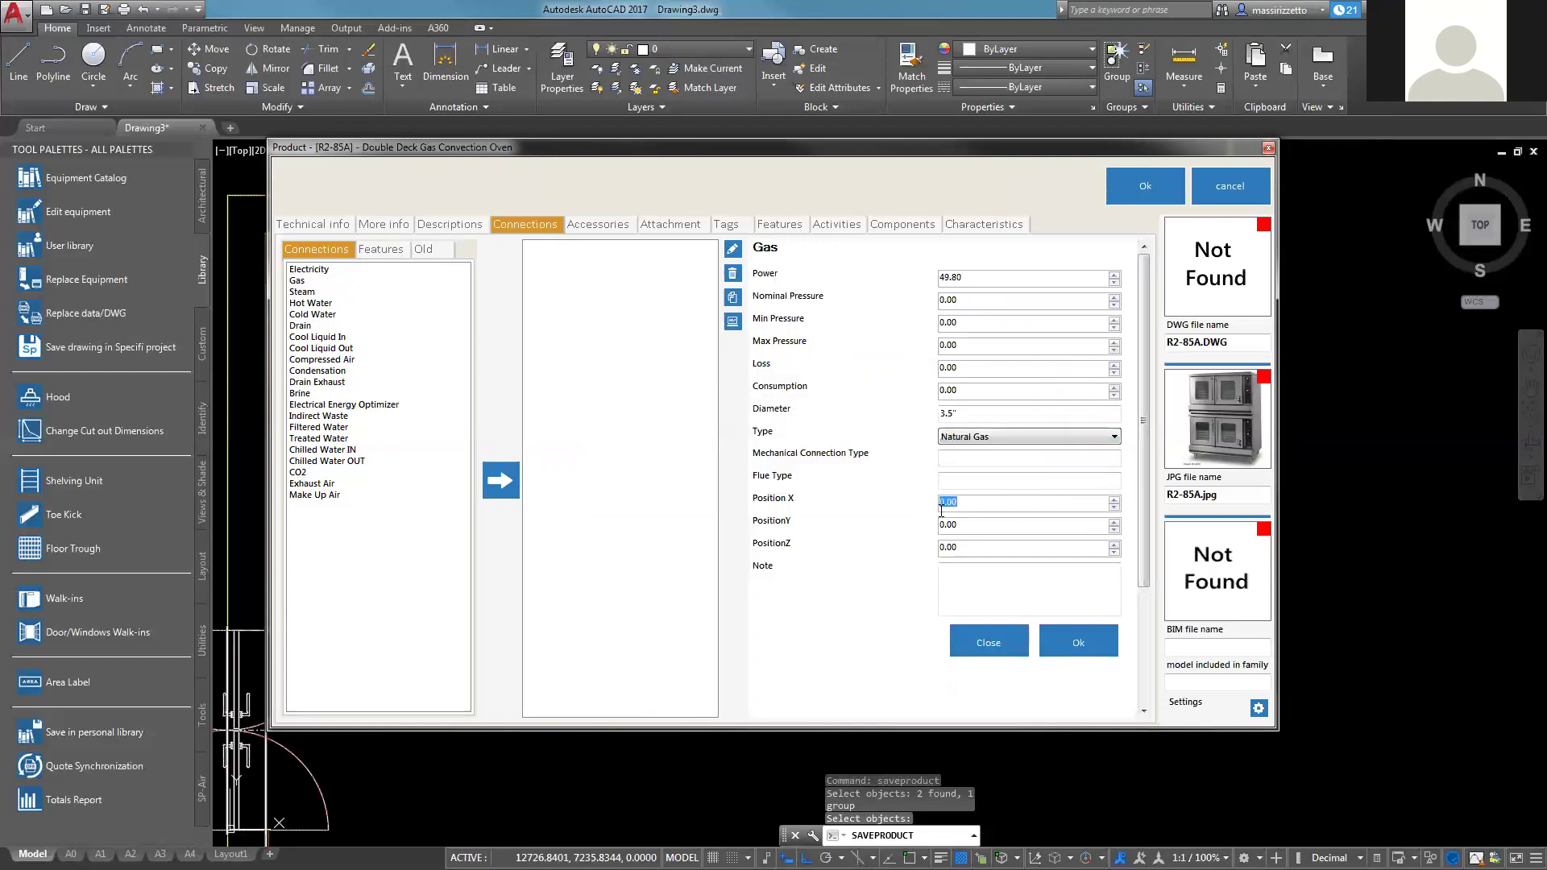
{"action": "key", "text": "alt+Tab"}
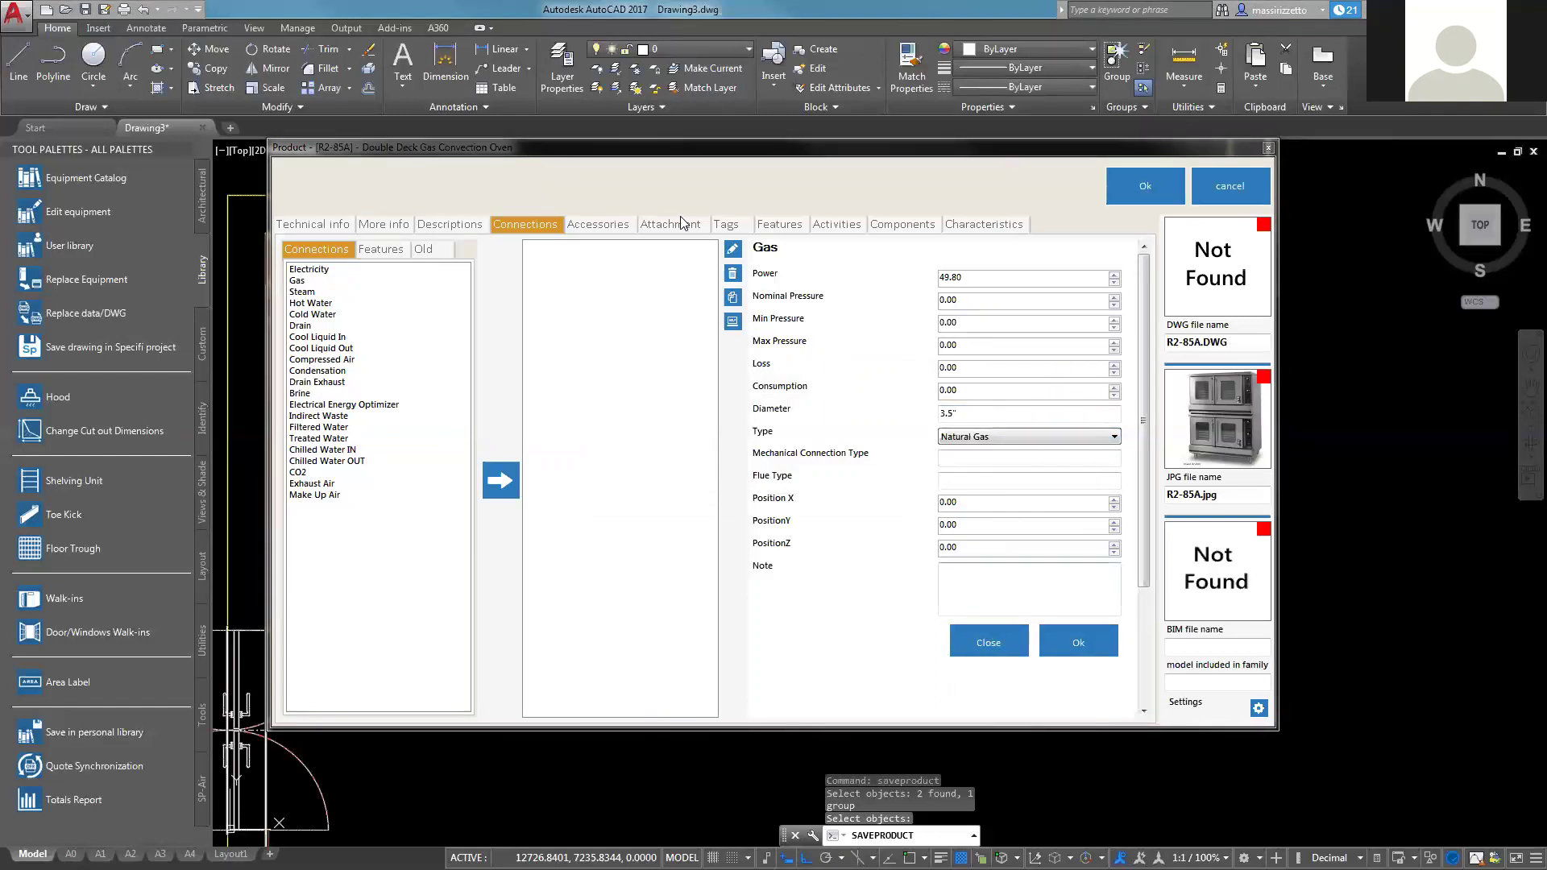
Attach Vectaire-Apollo-Standard-Depth-Double-Deck-Gas-Convection-Oven-R2-85A-Spec-Sheet.pdf to the product under Installation Schemas, with English as the language
{"action": "left_click", "coordinate": [608, 225]}
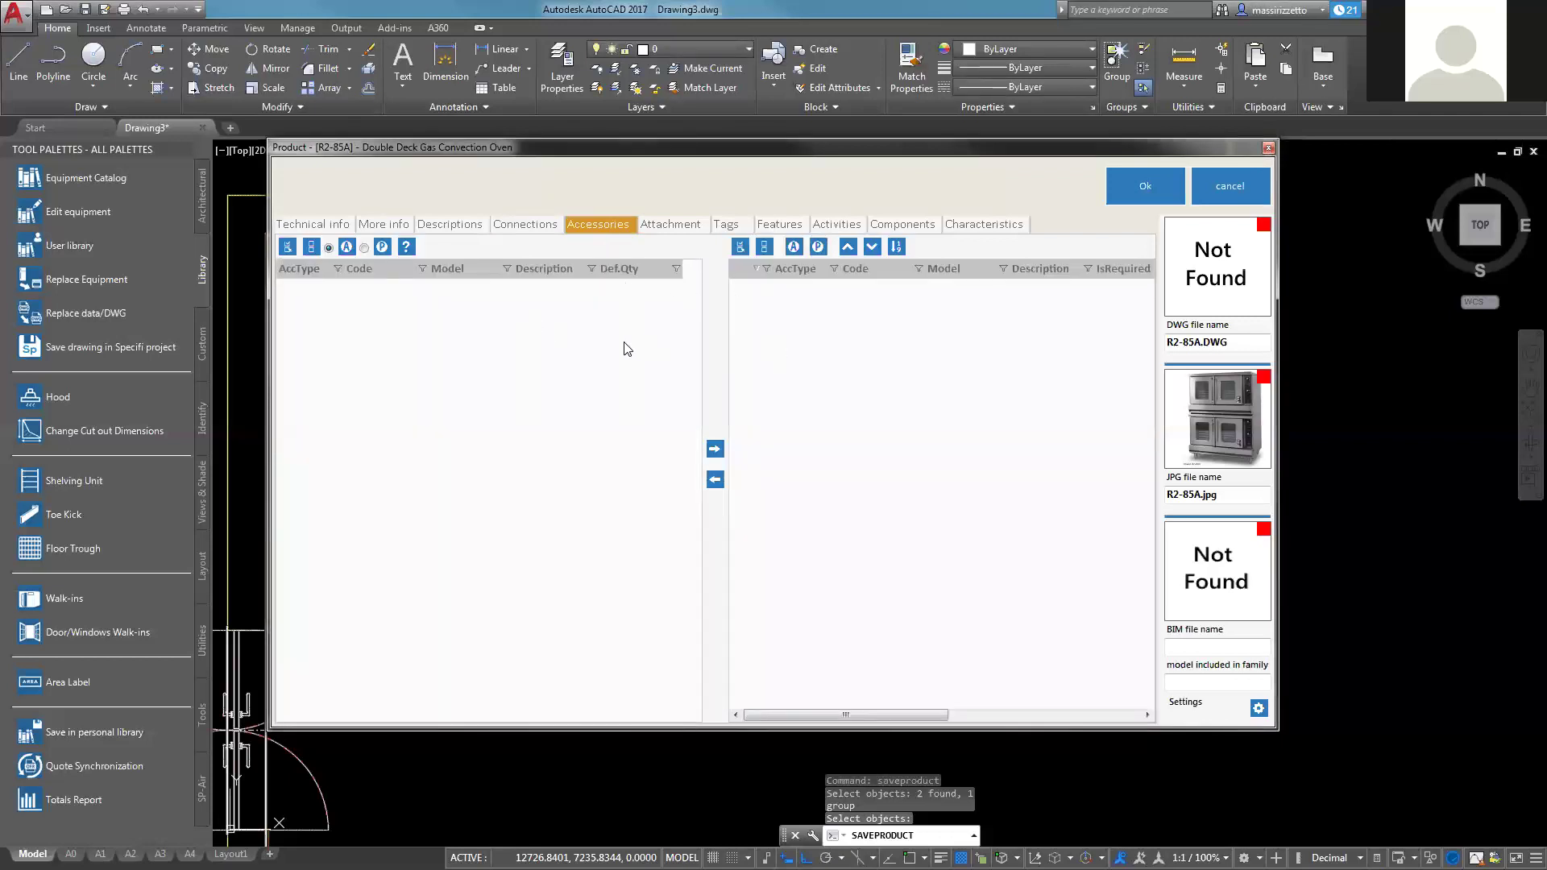
{"action": "left_click", "coordinate": [668, 225]}
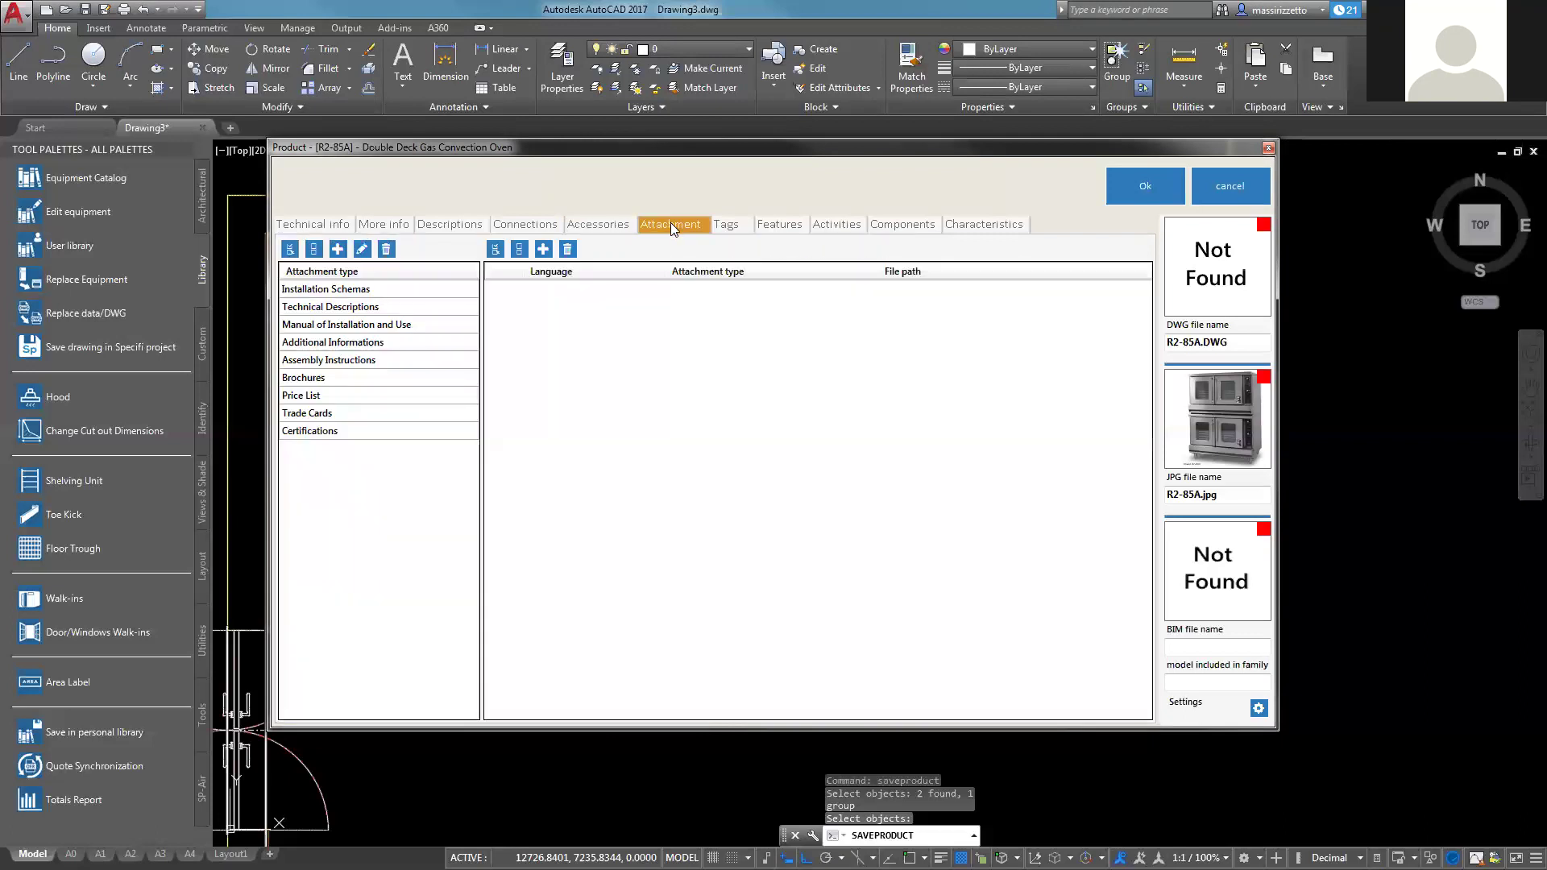
{"action": "left_click", "coordinate": [359, 294]}
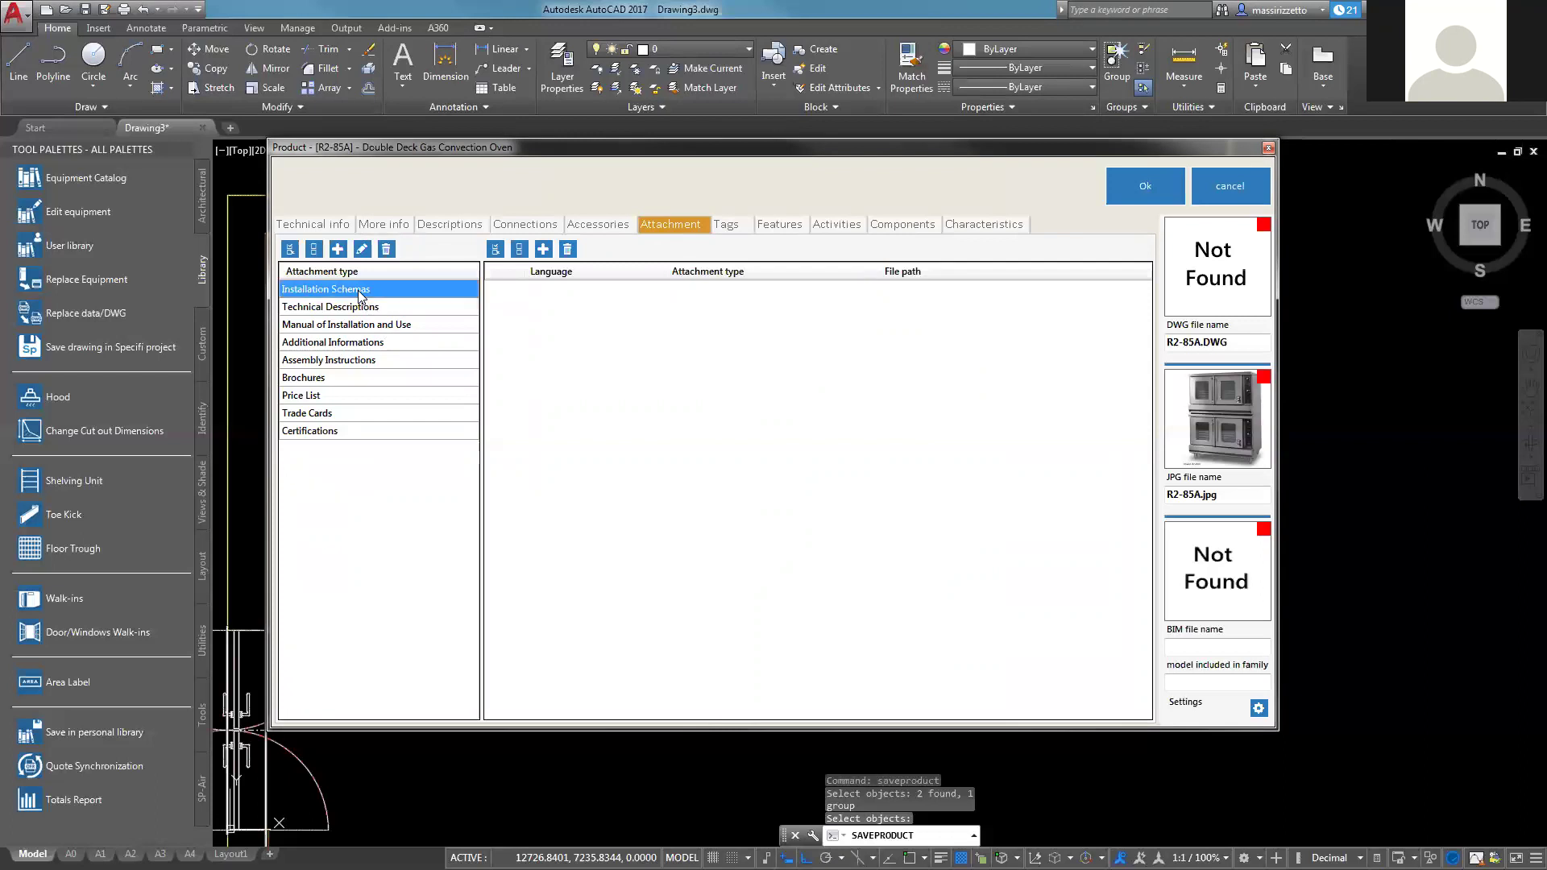
{"action": "left_click", "coordinate": [543, 251]}
{"action": "left_click", "coordinate": [866, 389]}
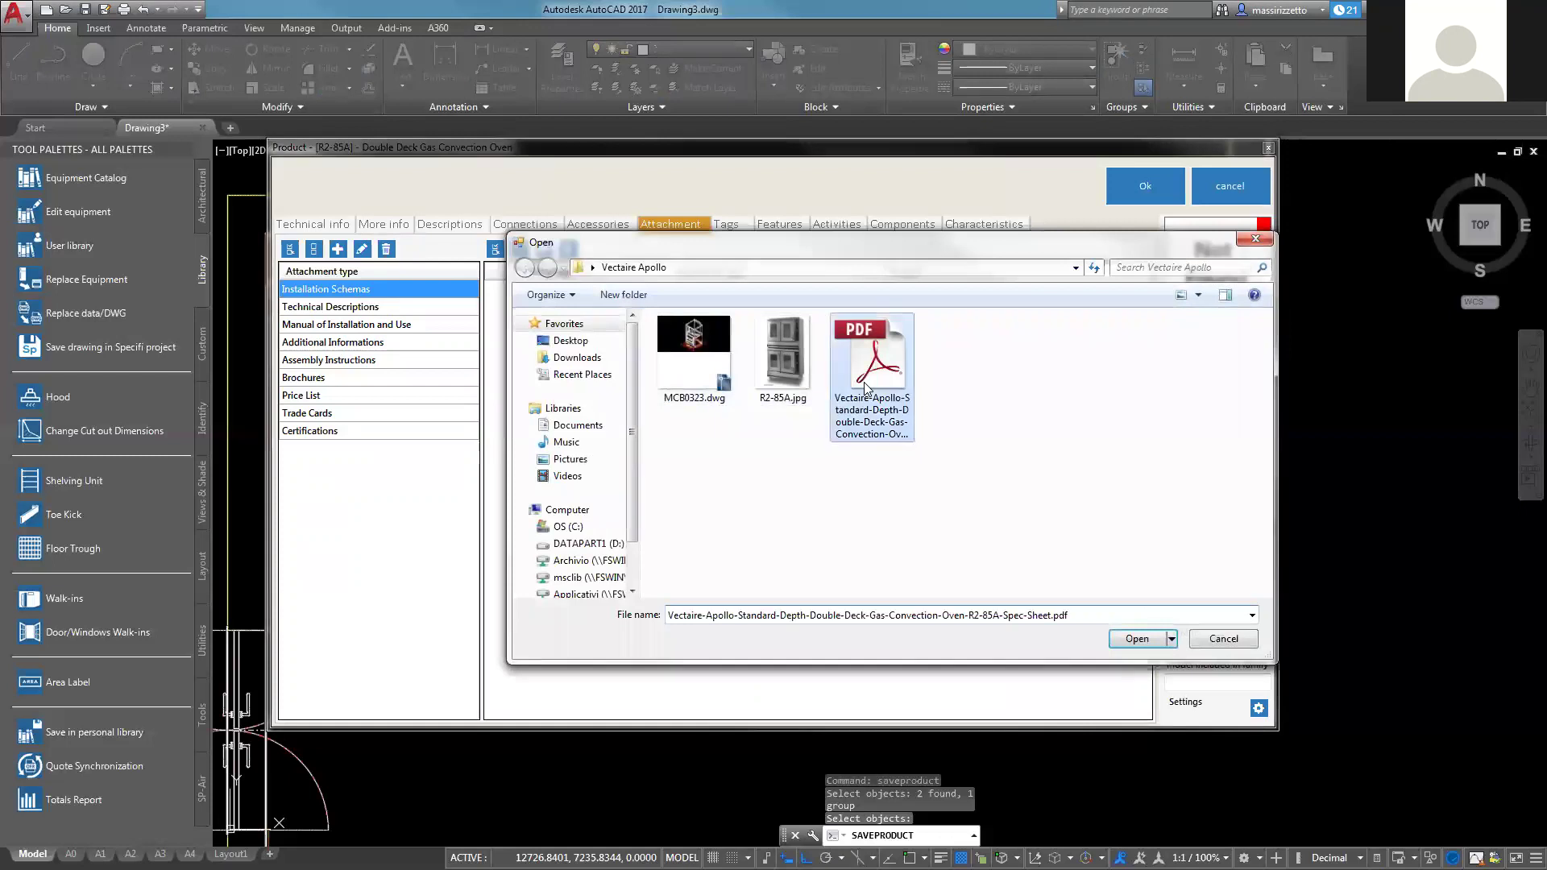
{"action": "left_click", "coordinate": [1136, 638]}
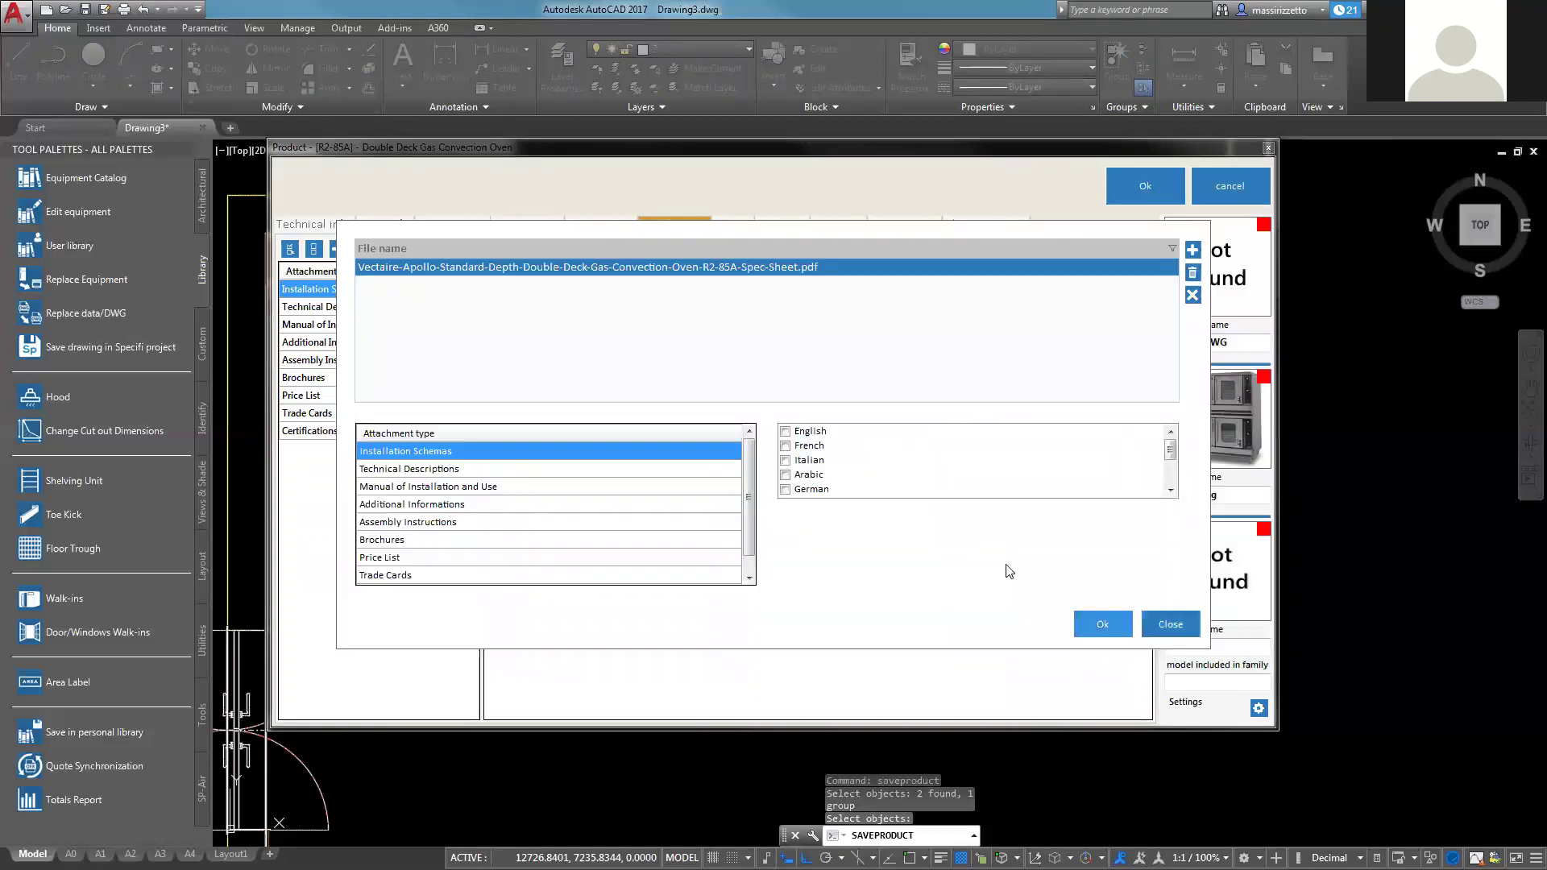
{"action": "left_click", "coordinate": [785, 438]}
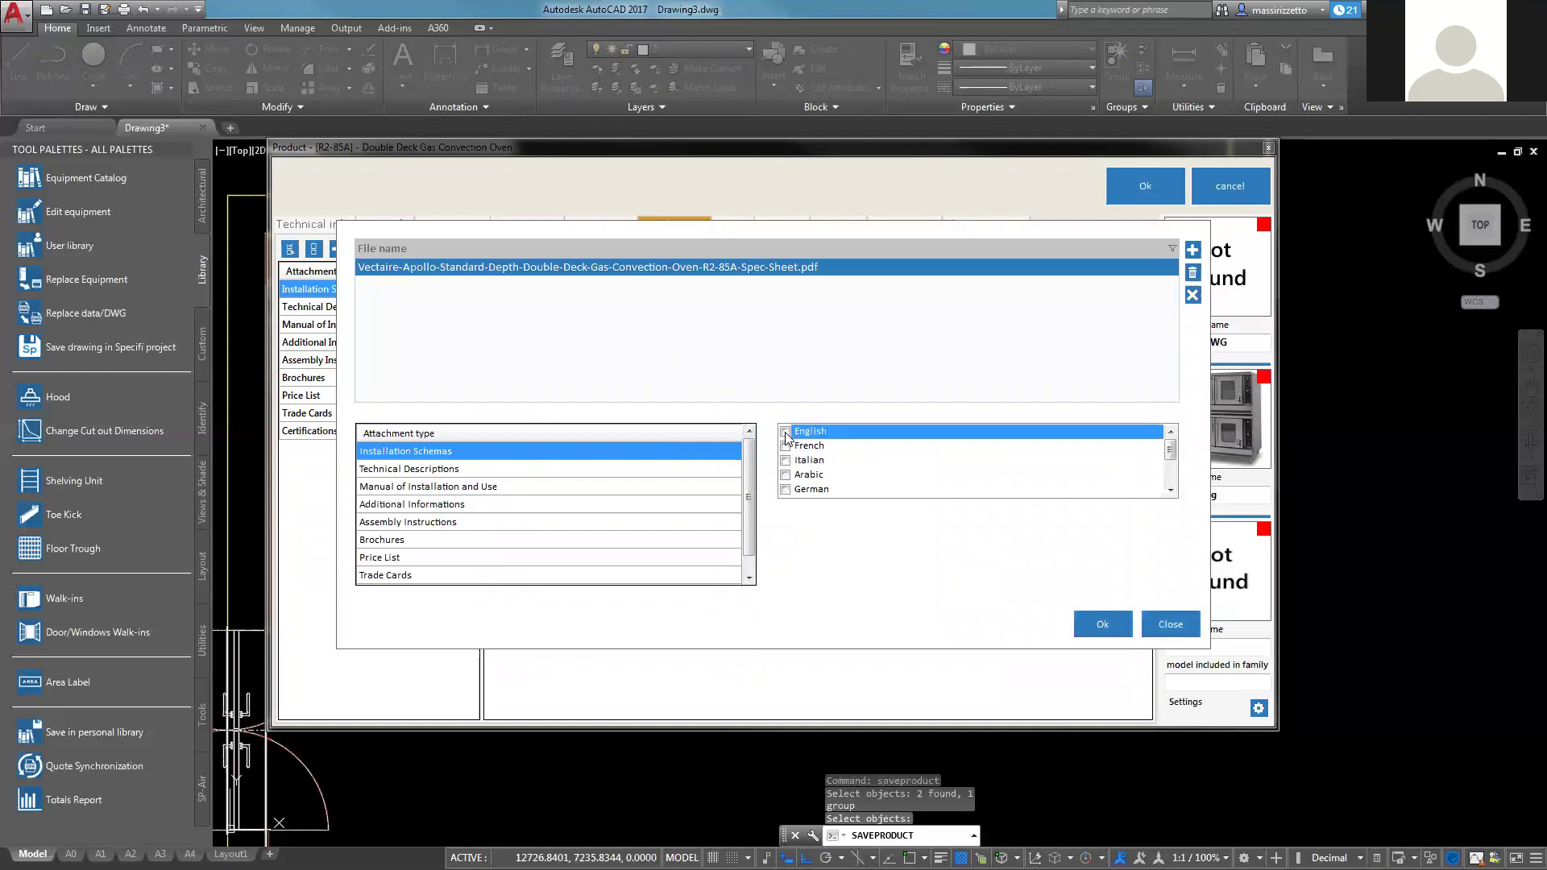
{"action": "left_click", "coordinate": [785, 432]}
{"action": "left_click", "coordinate": [1102, 625]}
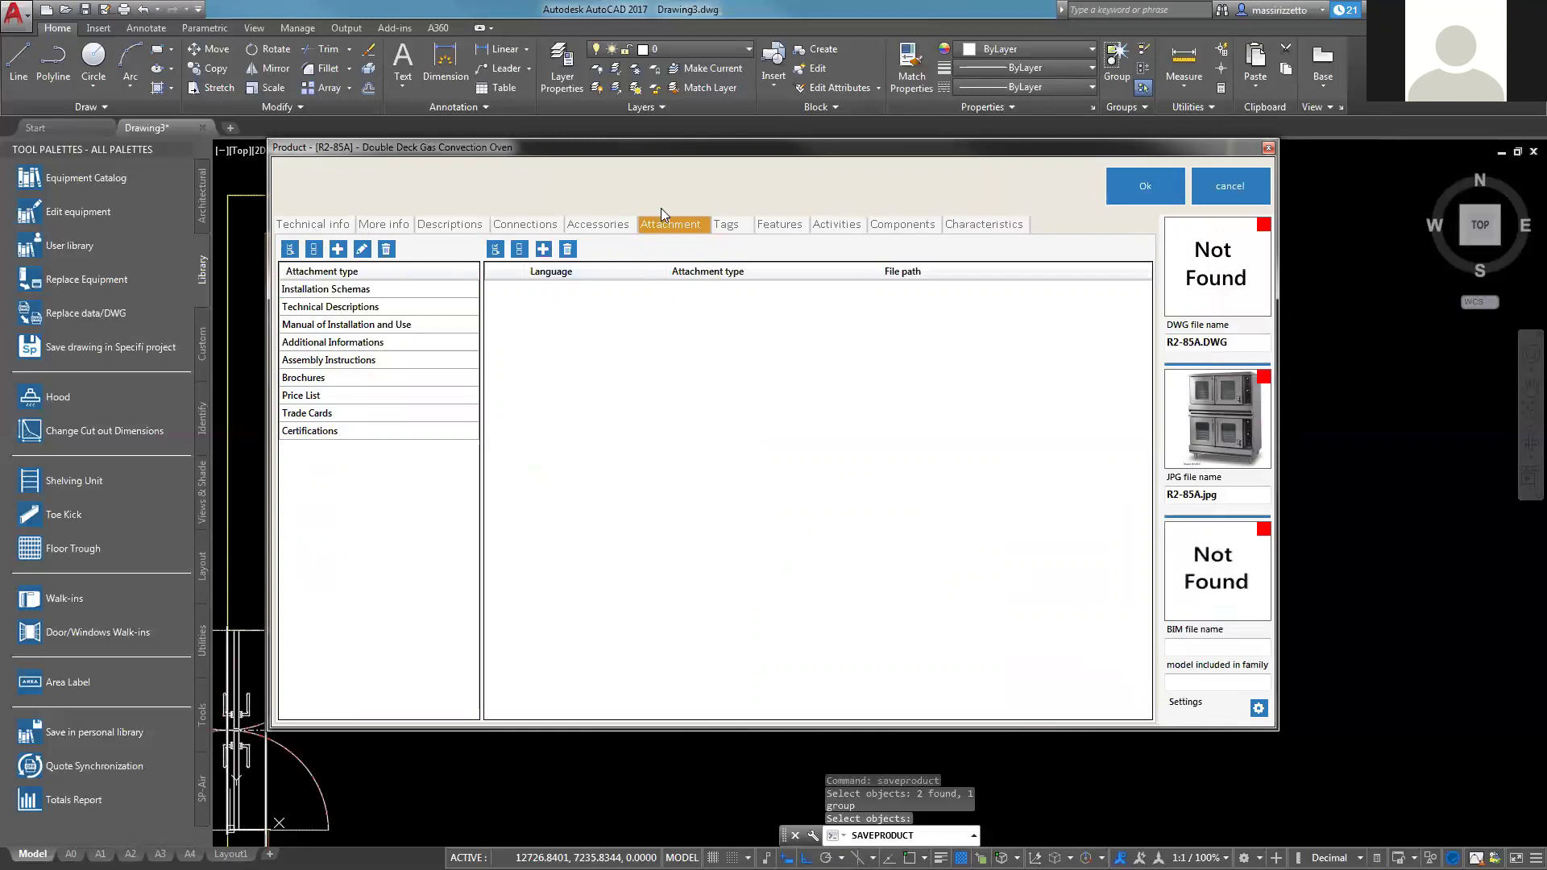
Recheck the product's entered data, confirm the gas connection and save the product
{"action": "left_click", "coordinate": [325, 224]}
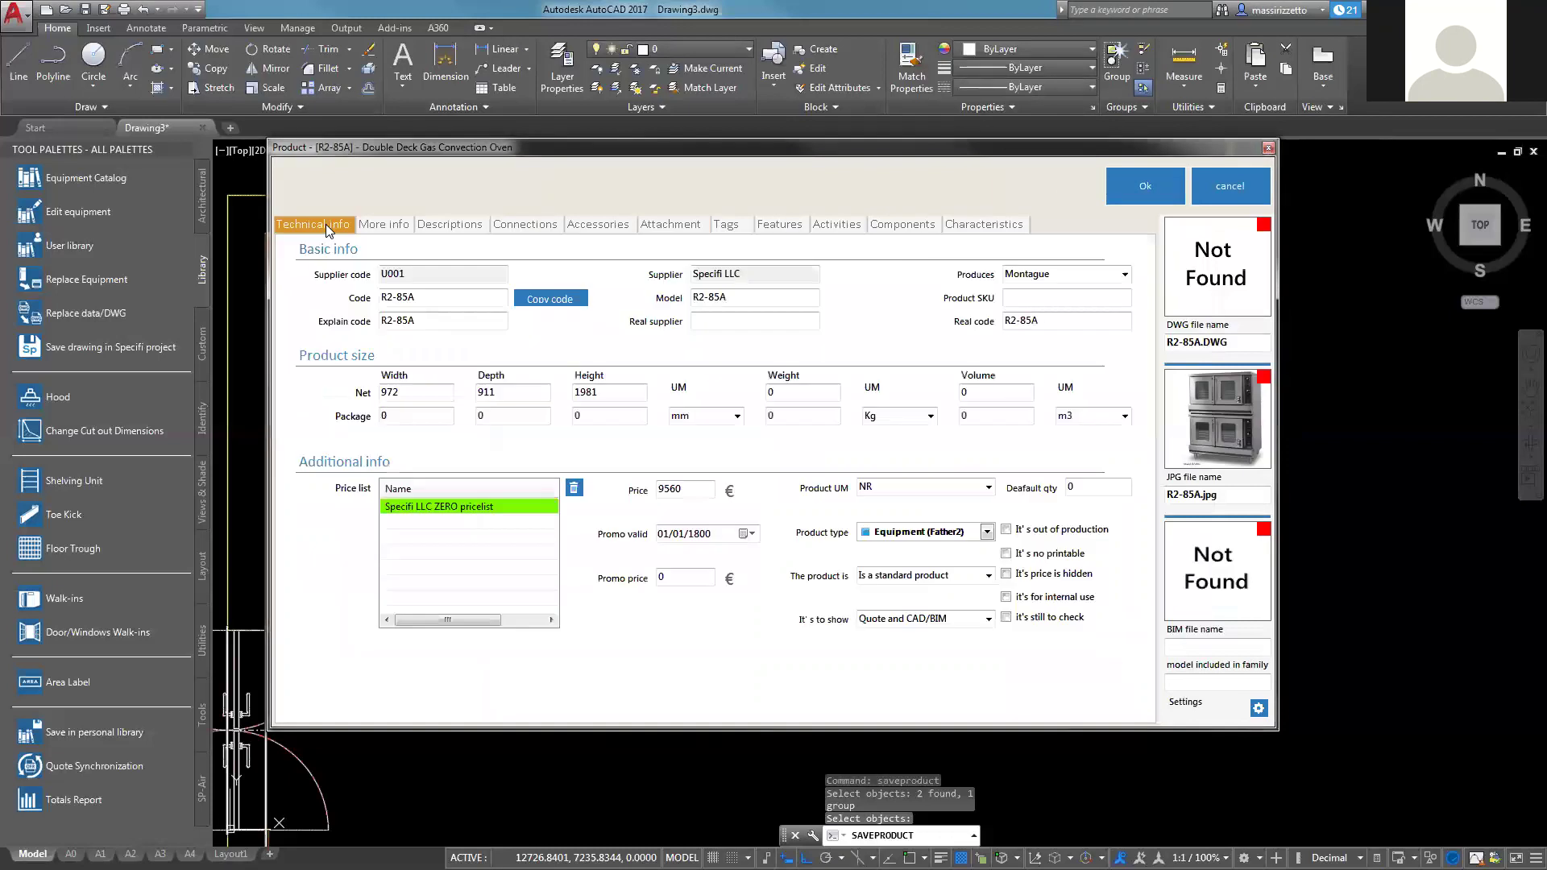
{"action": "left_click", "coordinate": [390, 224]}
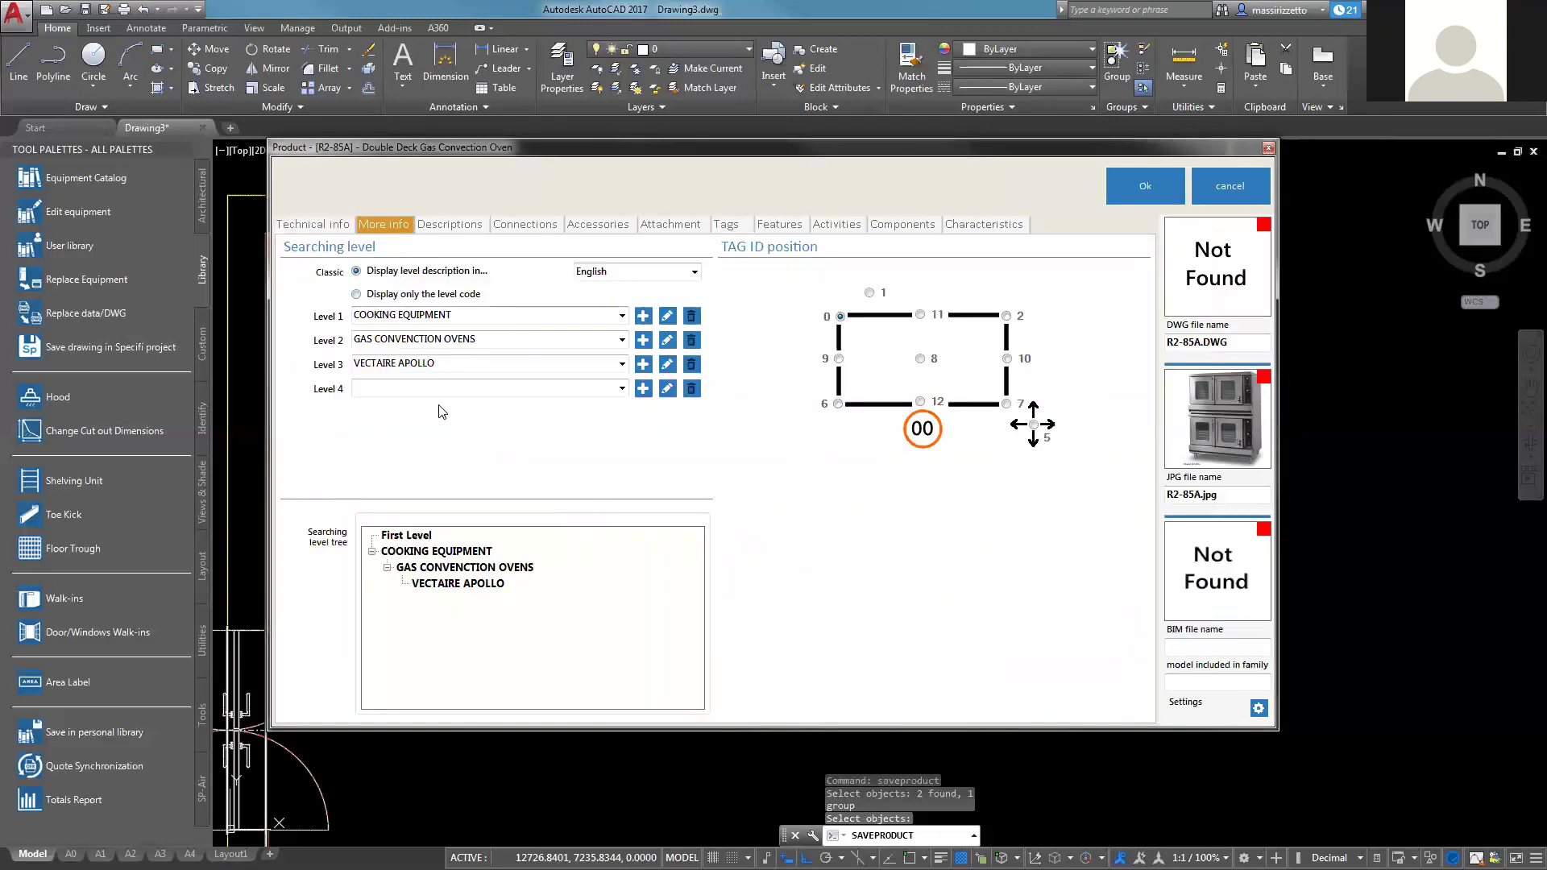
{"action": "left_click", "coordinate": [442, 225]}
{"action": "left_click", "coordinate": [525, 224]}
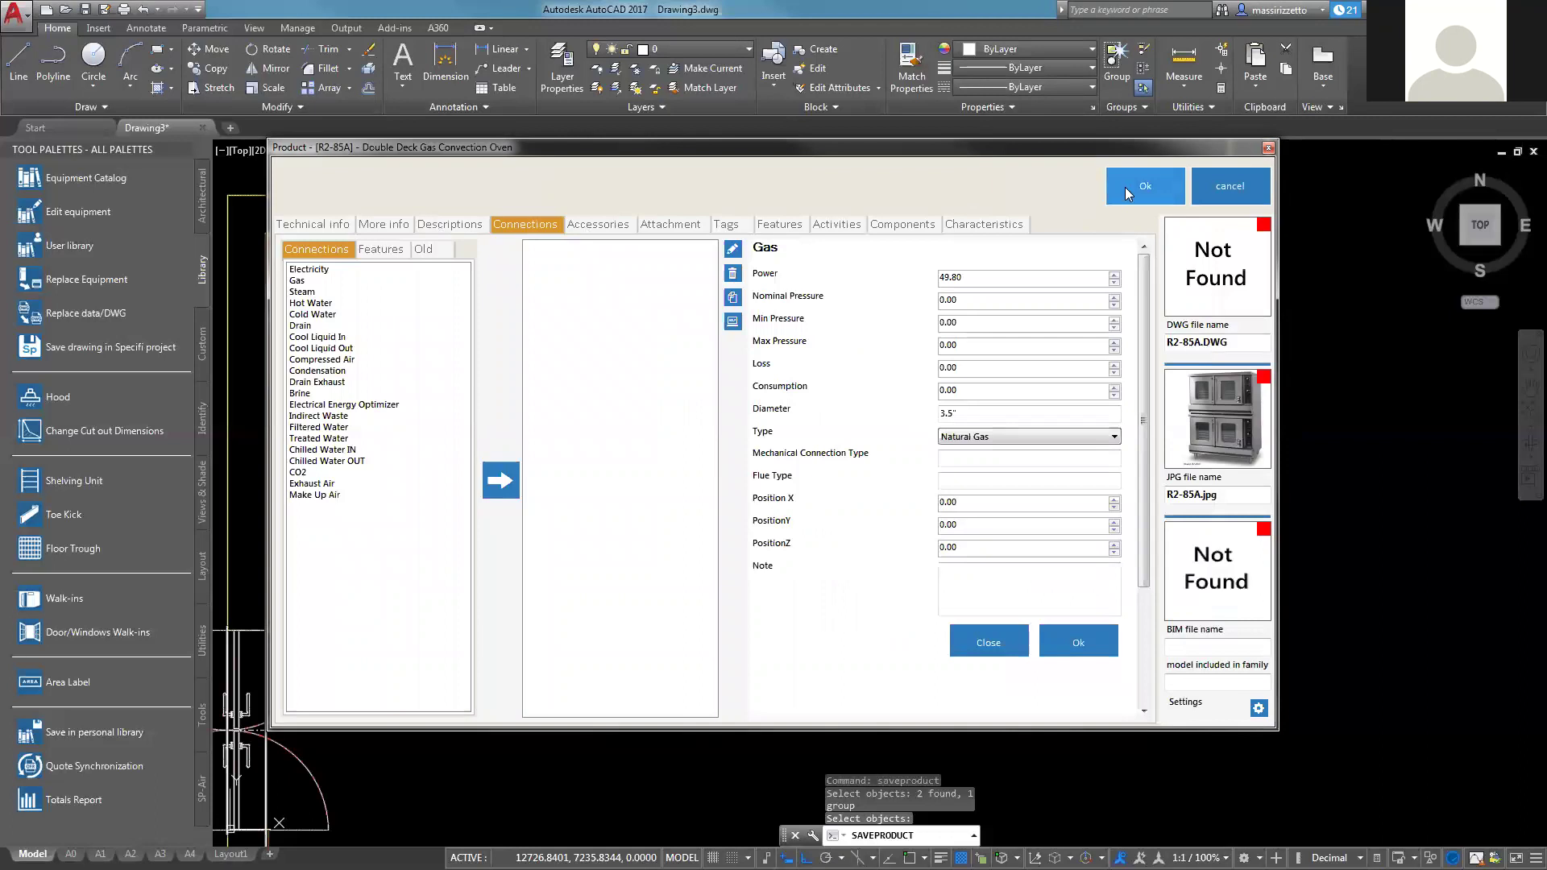
{"action": "left_click", "coordinate": [1062, 640]}
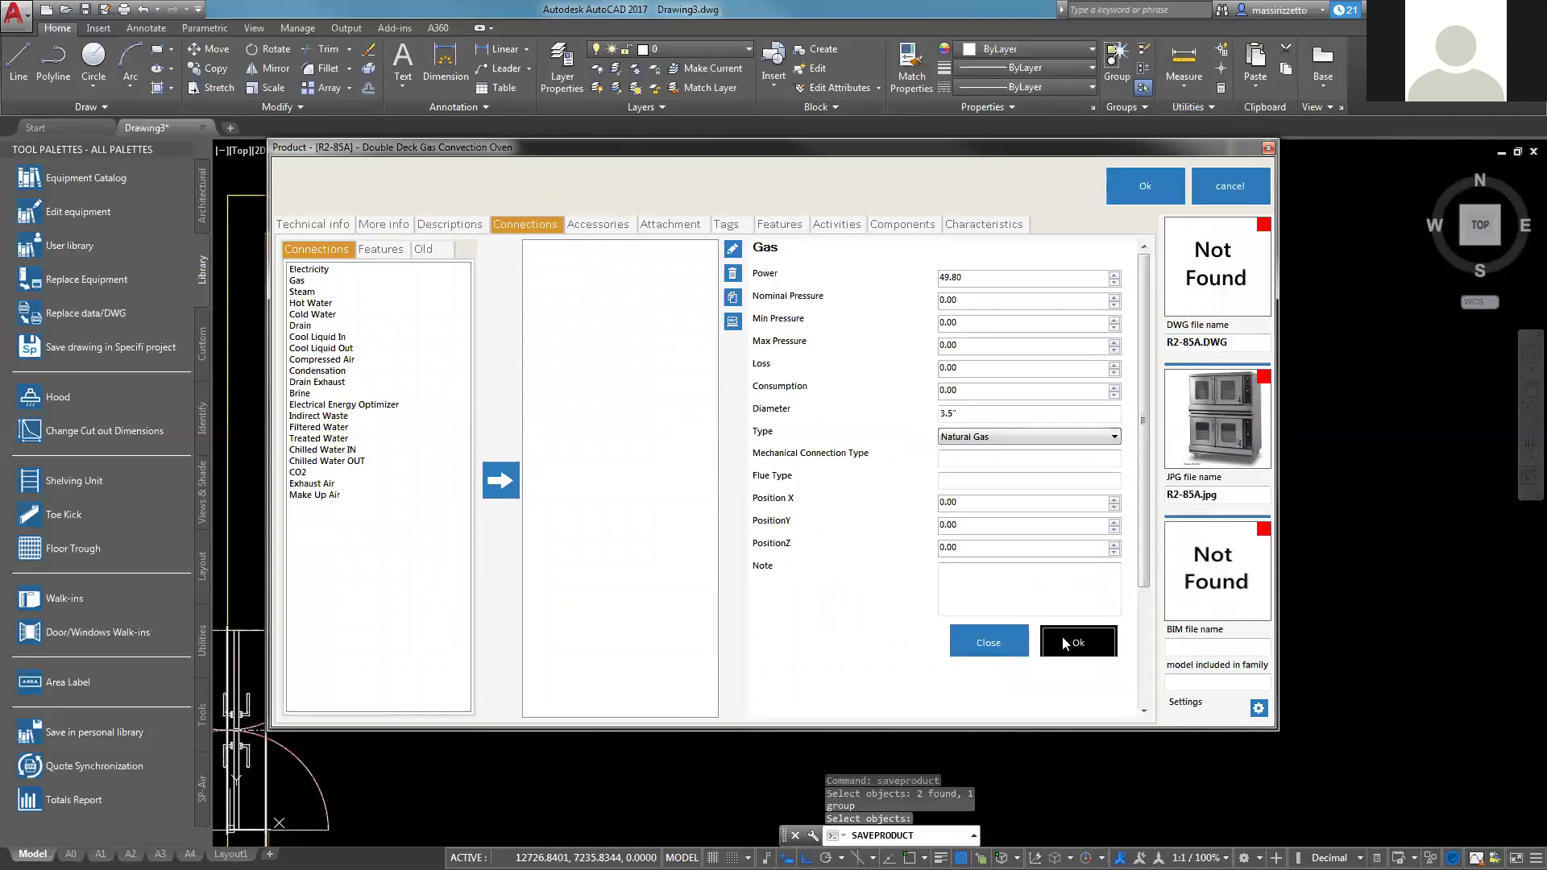
{"action": "left_click", "coordinate": [1142, 191]}
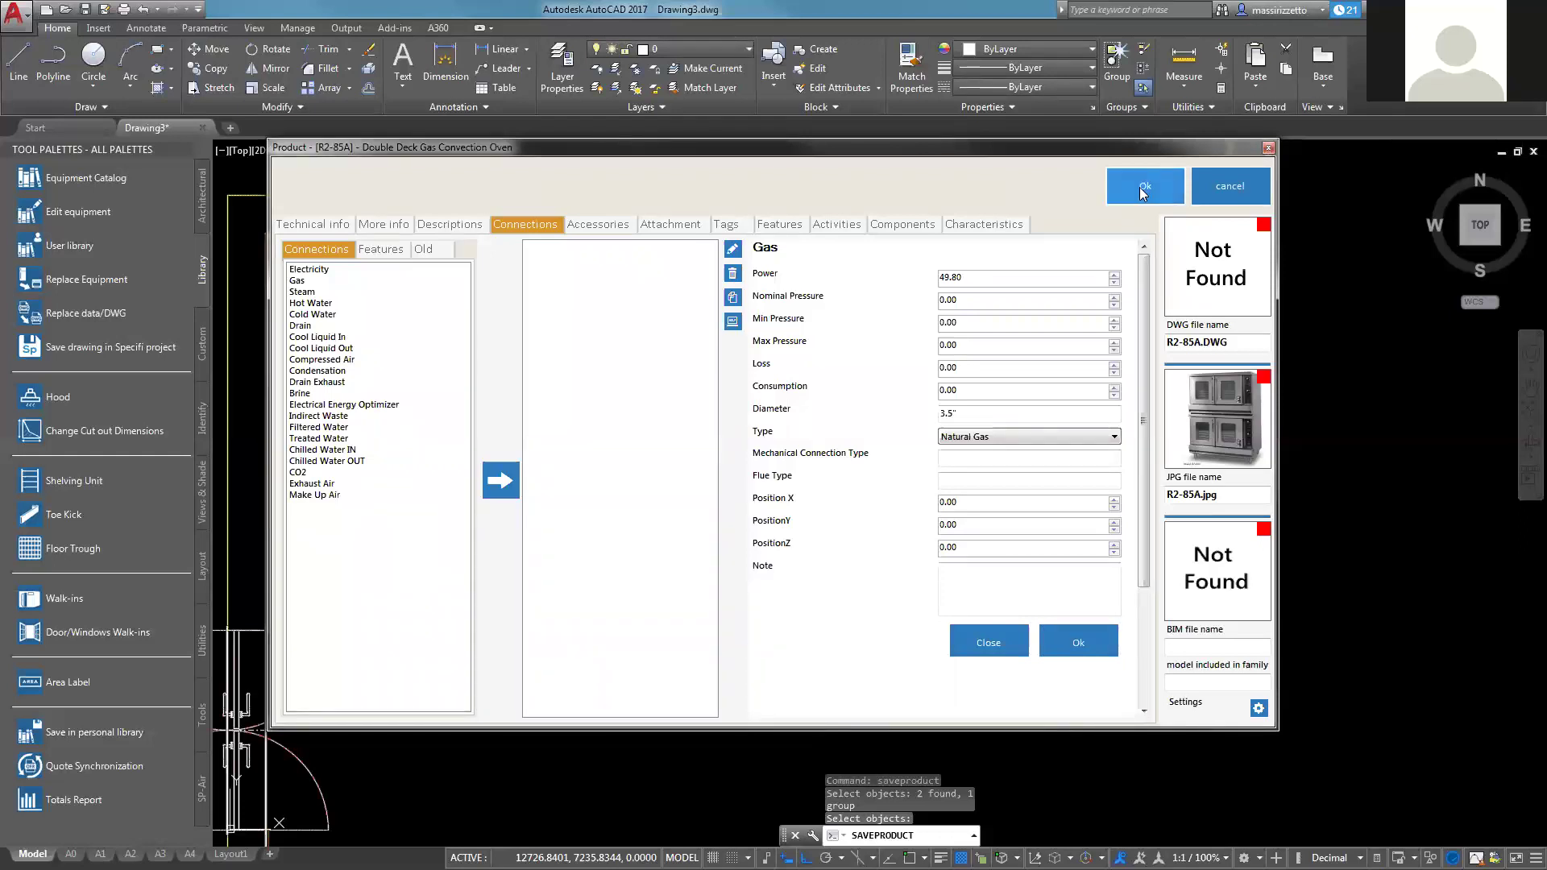